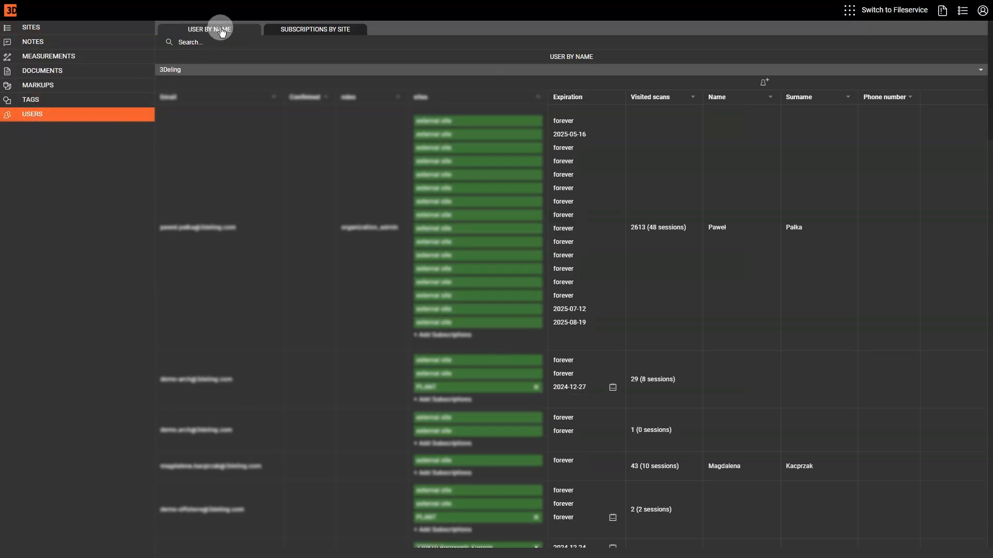
- Start a new user from the users-by-name list and enter the demo user's e-mail address
click(300, 31)
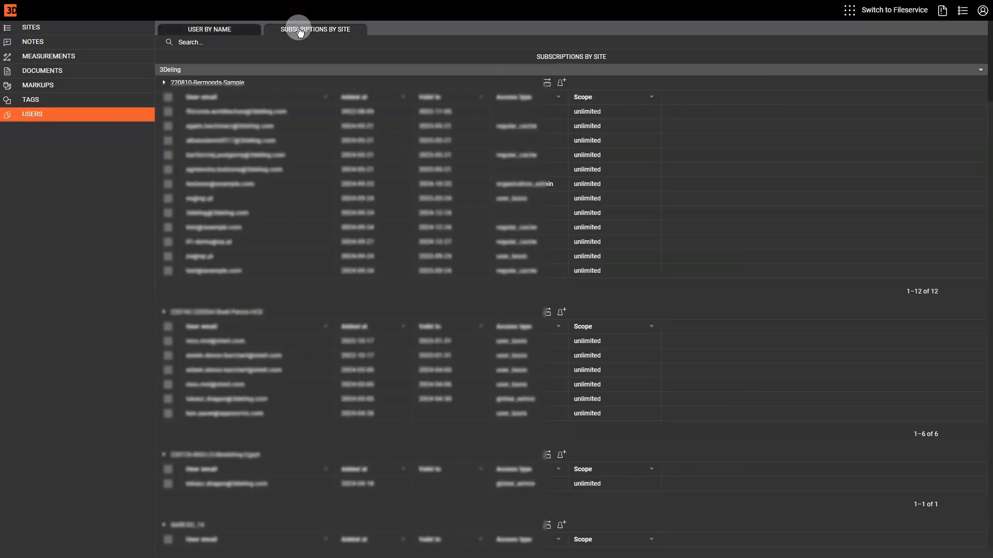
click(223, 32)
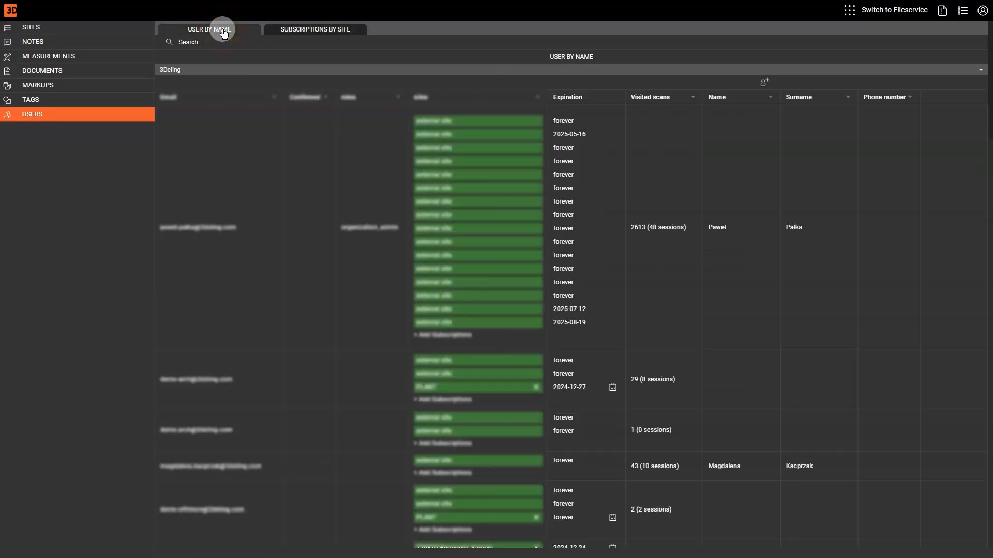
click(763, 83)
click(40, 175)
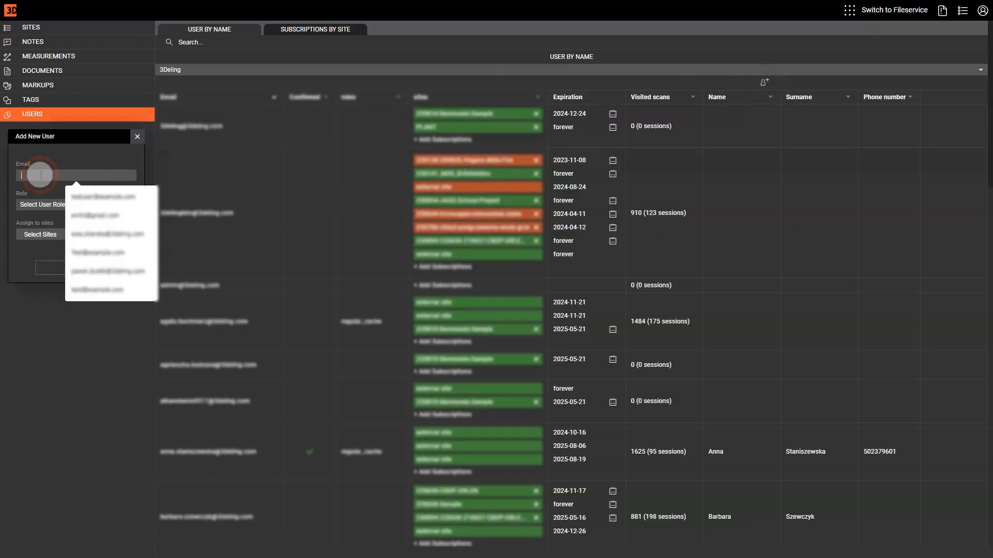
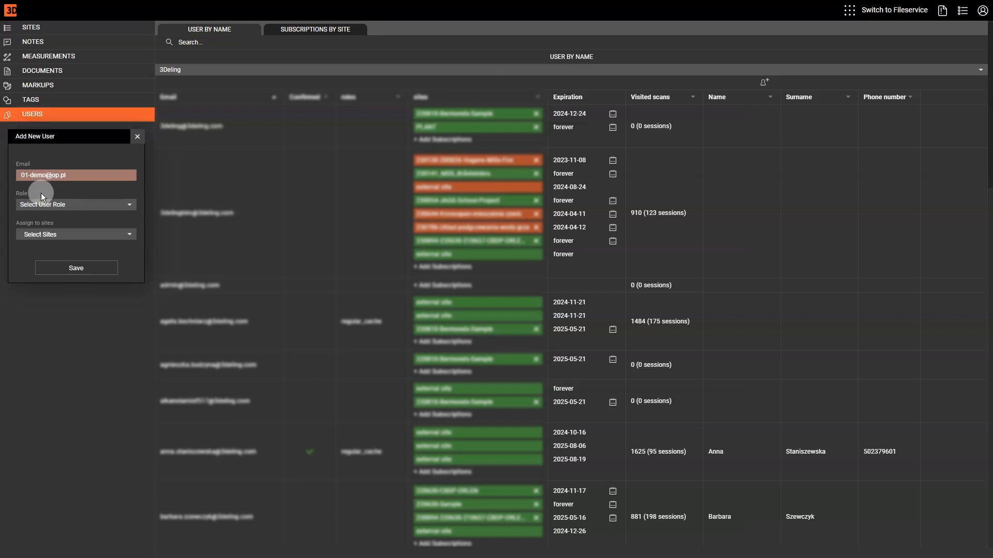
- Give the new user the Regular Cache role with sites 220630-Sample and PLANT
click(76, 204)
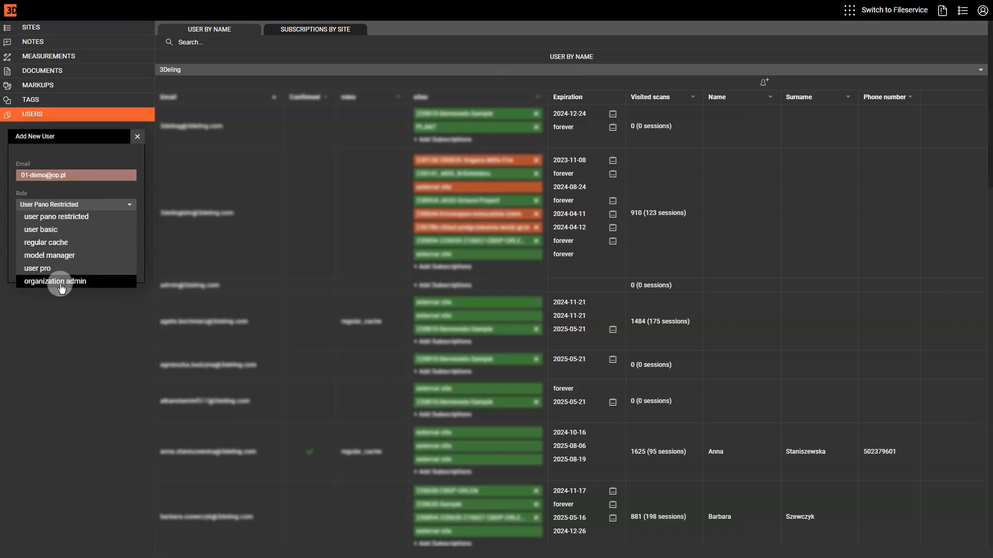
click(69, 247)
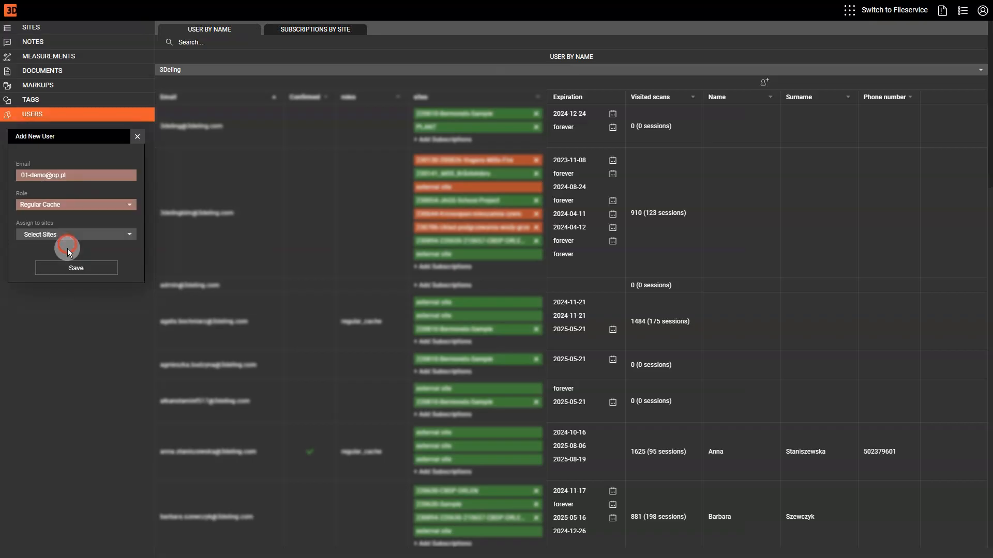
click(83, 238)
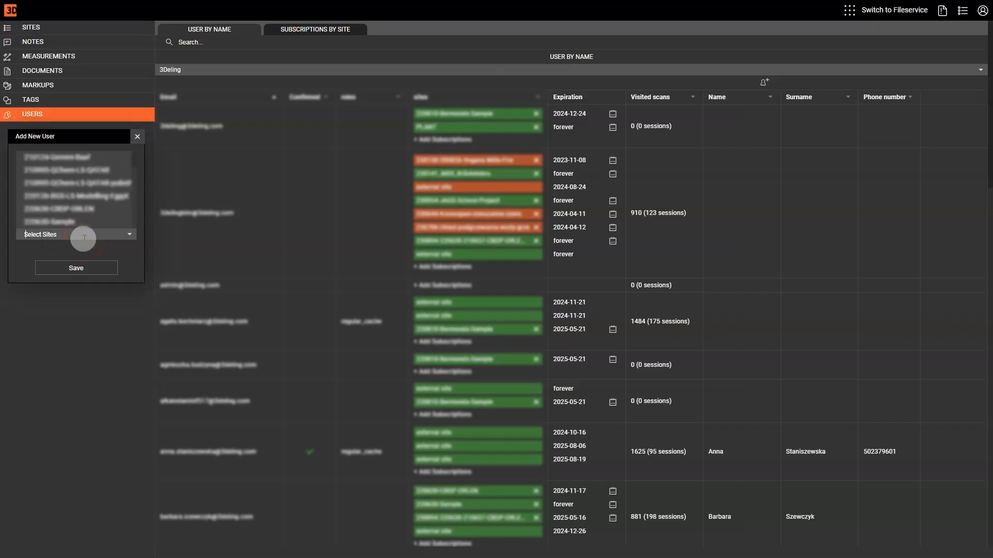
click(76, 223)
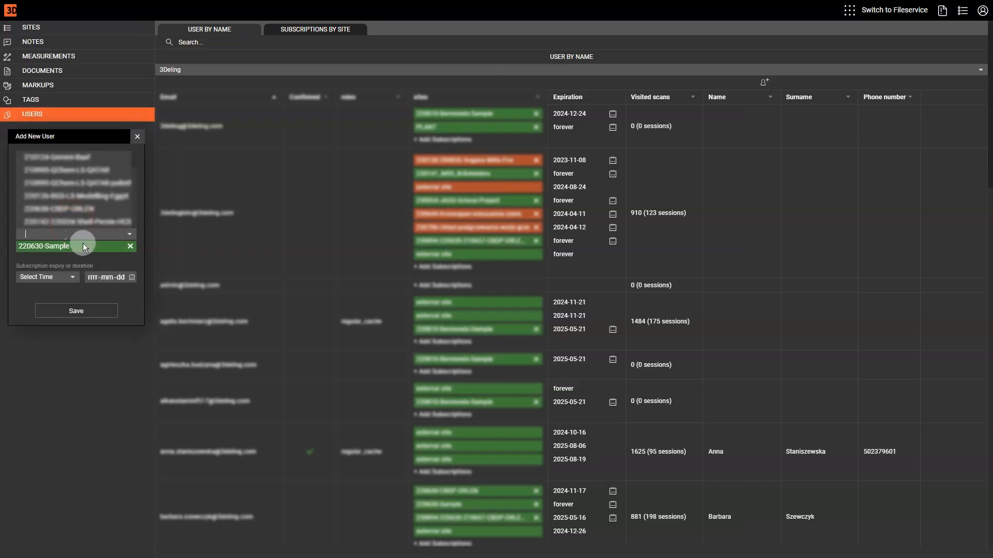
text(plant)
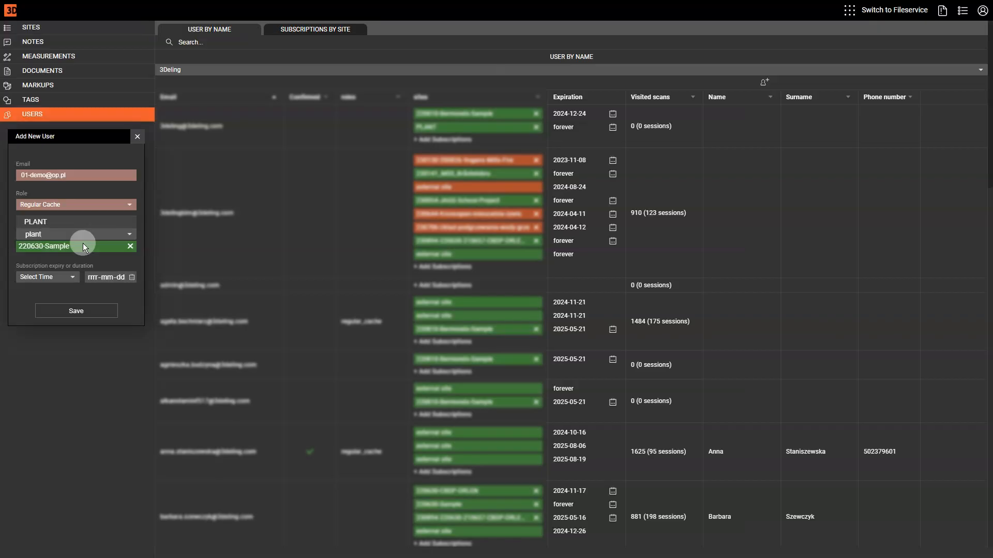
click(66, 221)
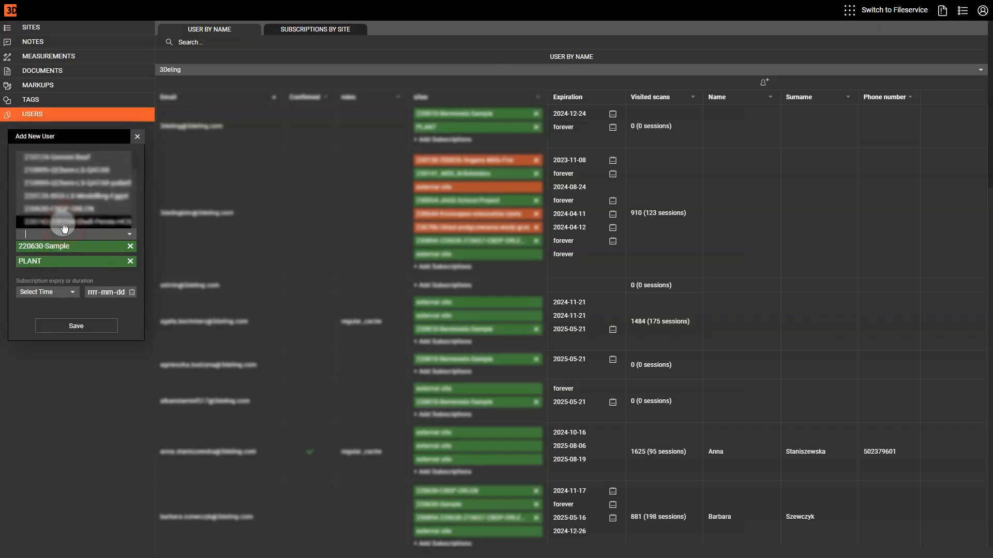
- Set a 3-month subscription expiring 2024-12-27 and save the new user
click(120, 293)
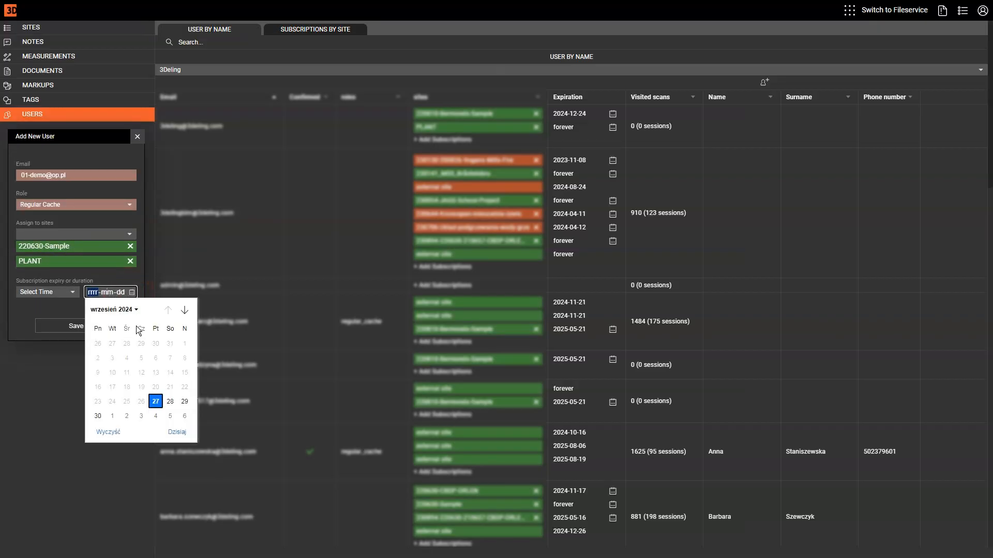
click(184, 310)
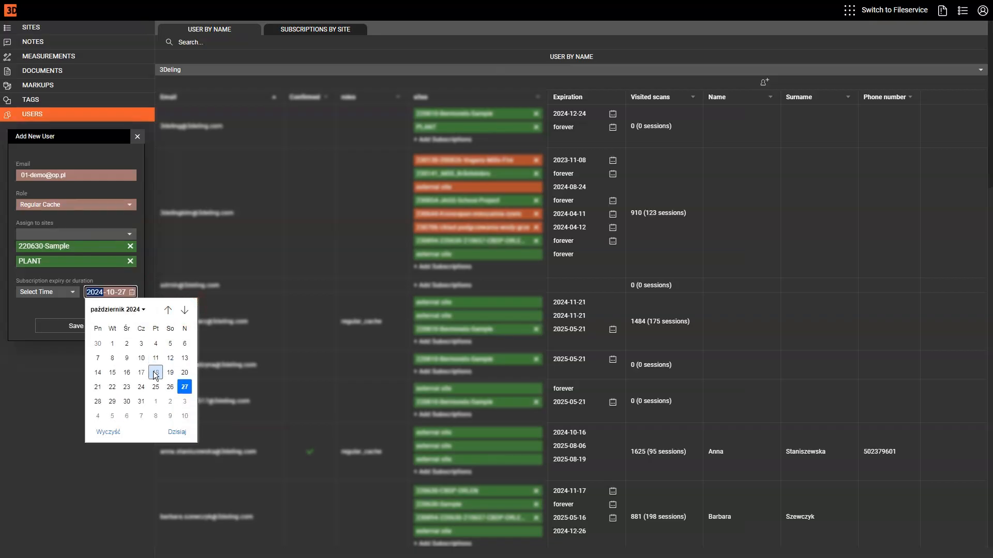
click(185, 417)
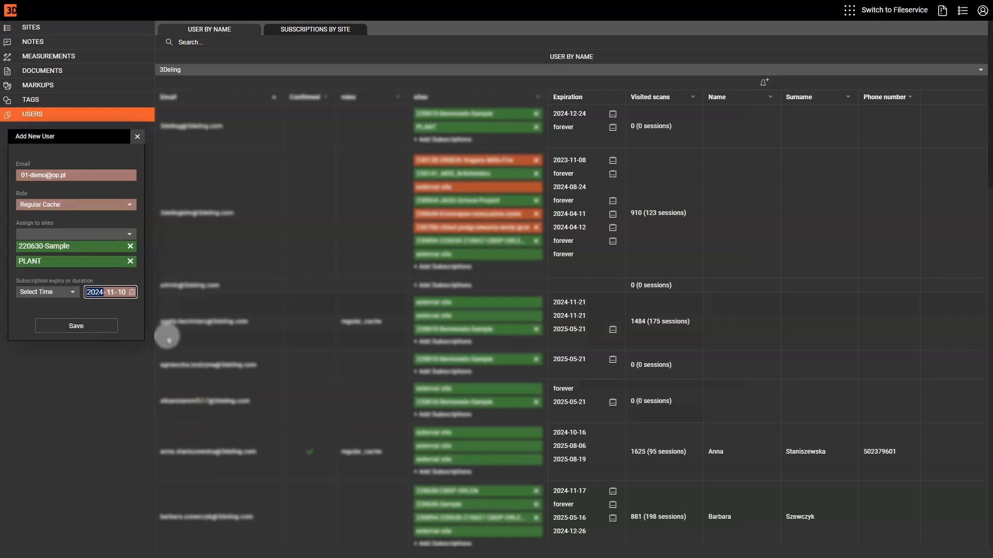
click(78, 296)
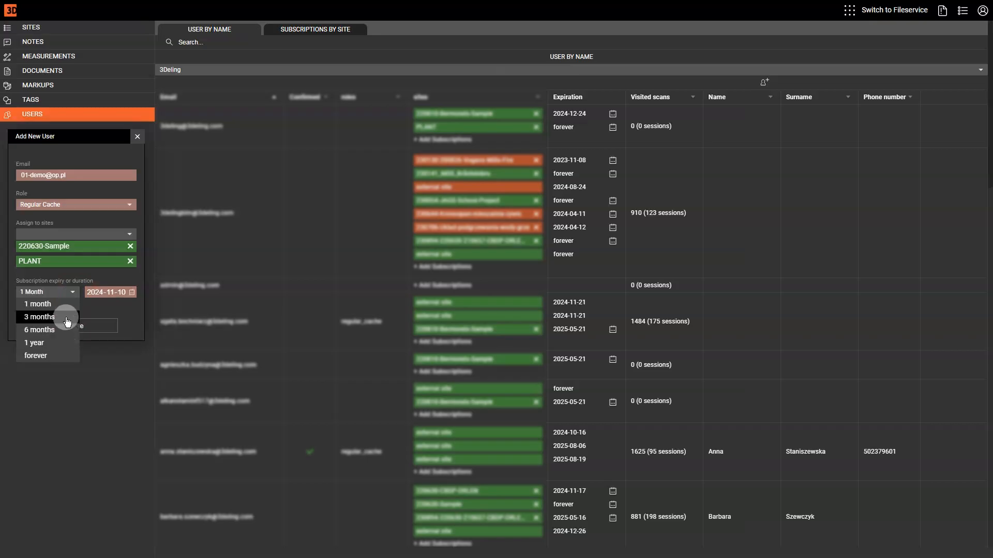
click(60, 317)
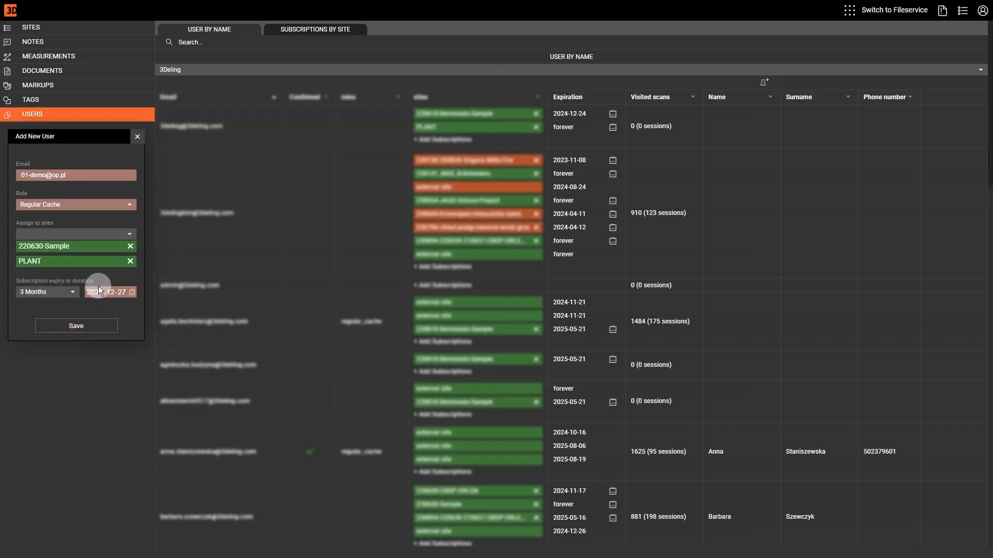
click(80, 326)
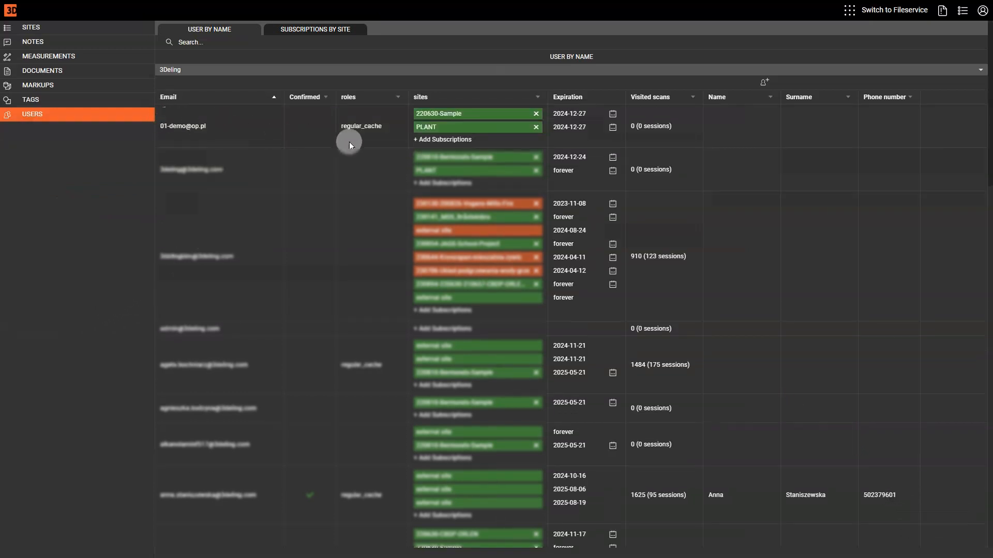
- Delete the new user's 220630-Sample subscription and open Assign Users To PLANT from Subscriptions by Site
click(536, 114)
click(546, 47)
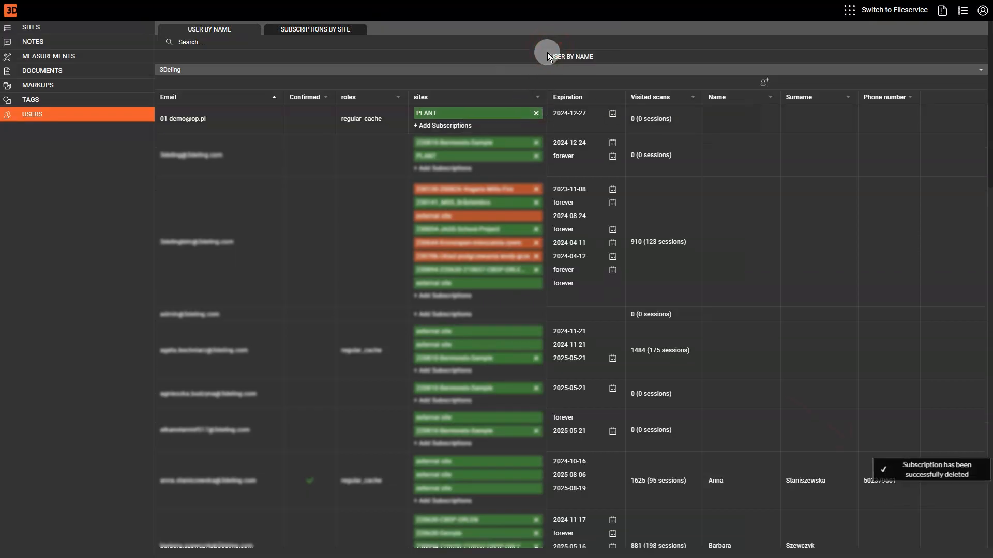
click(319, 32)
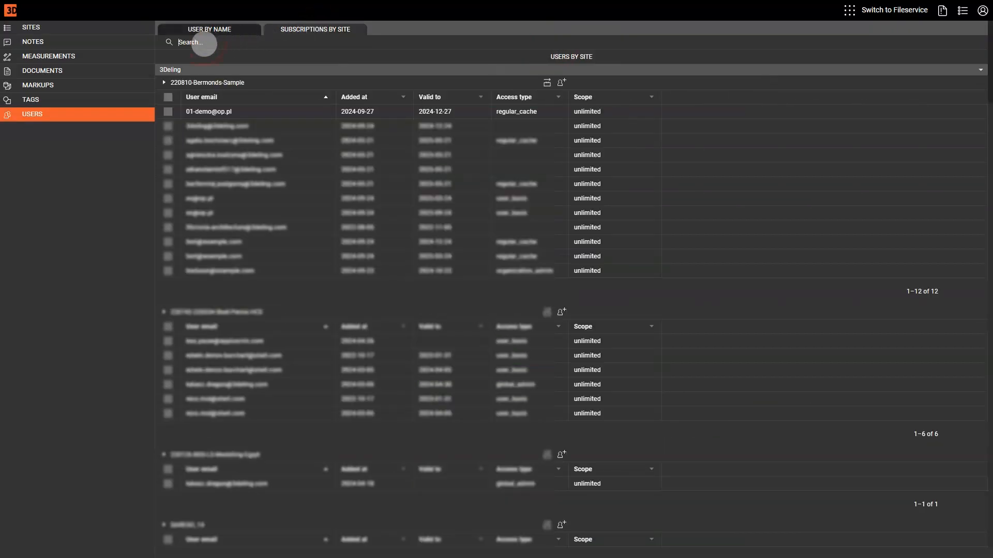
text(plant)
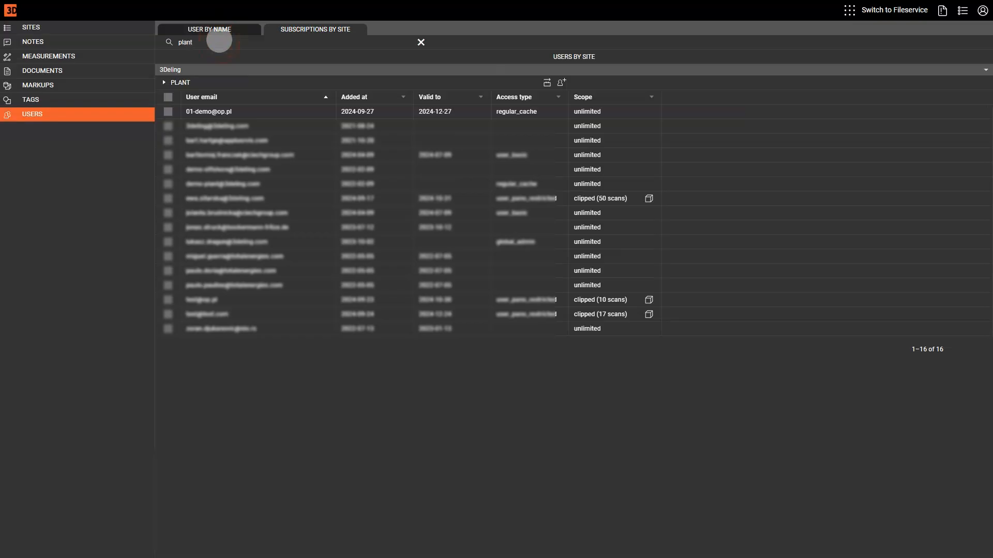
click(562, 82)
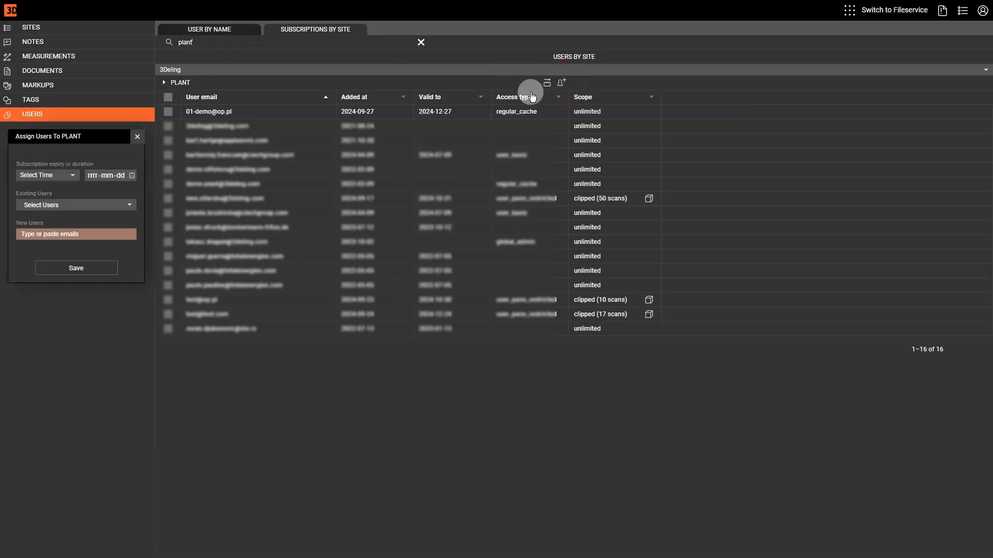
- Set a 3-month PLANT subscription and select an existing demo user to subscribe
click(62, 175)
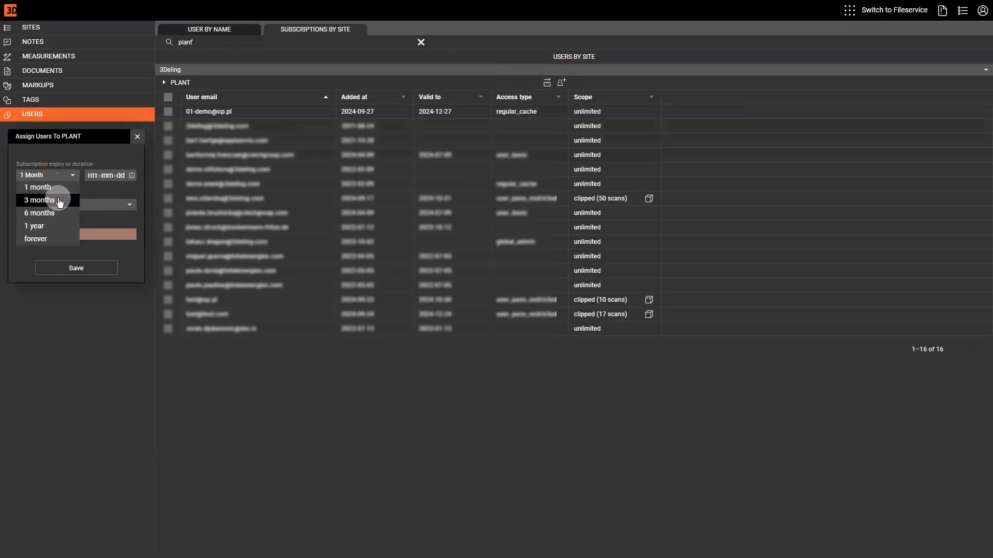
click(60, 200)
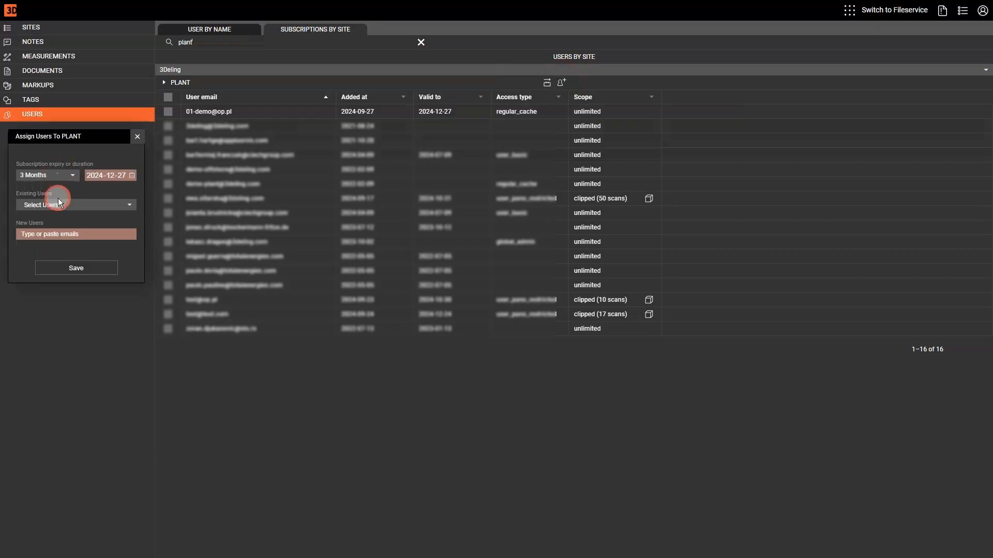
click(85, 205)
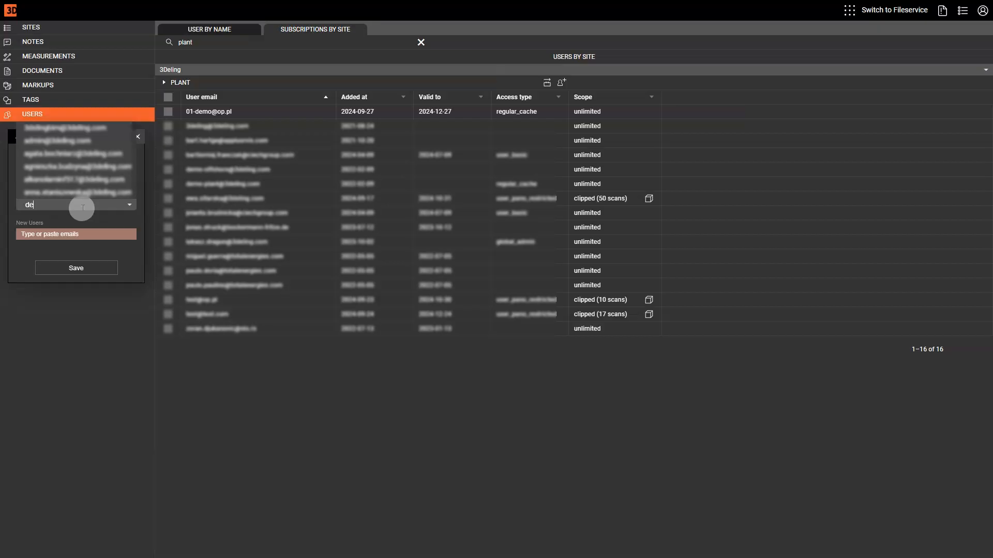
text(demo)
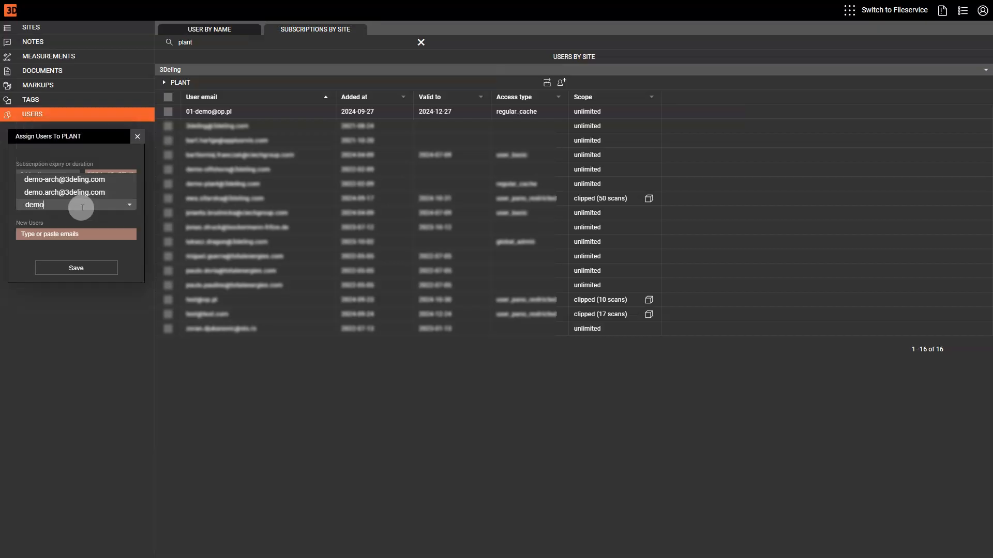
click(67, 185)
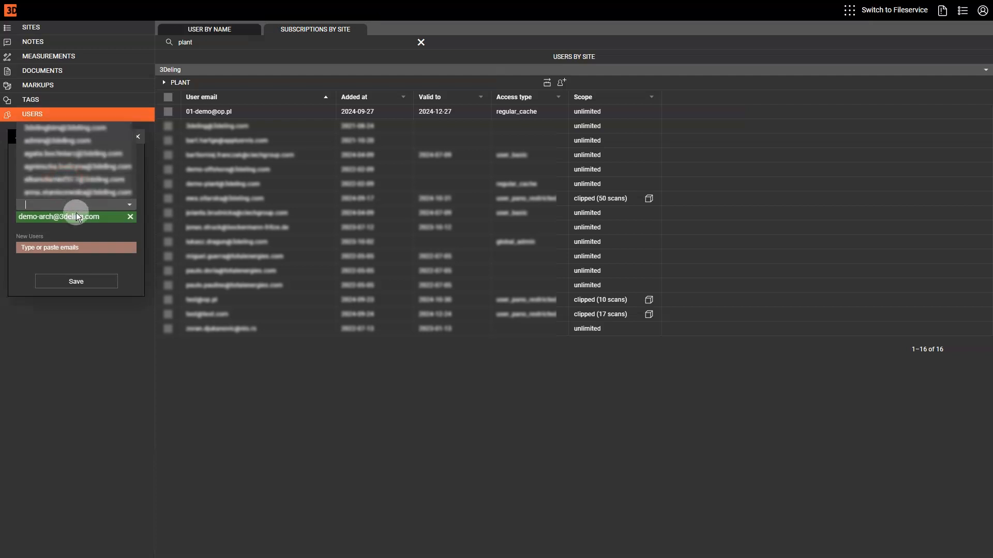
- Add the second demo user's e-mail as a new Model Manager user and save the subscriptions
click(54, 247)
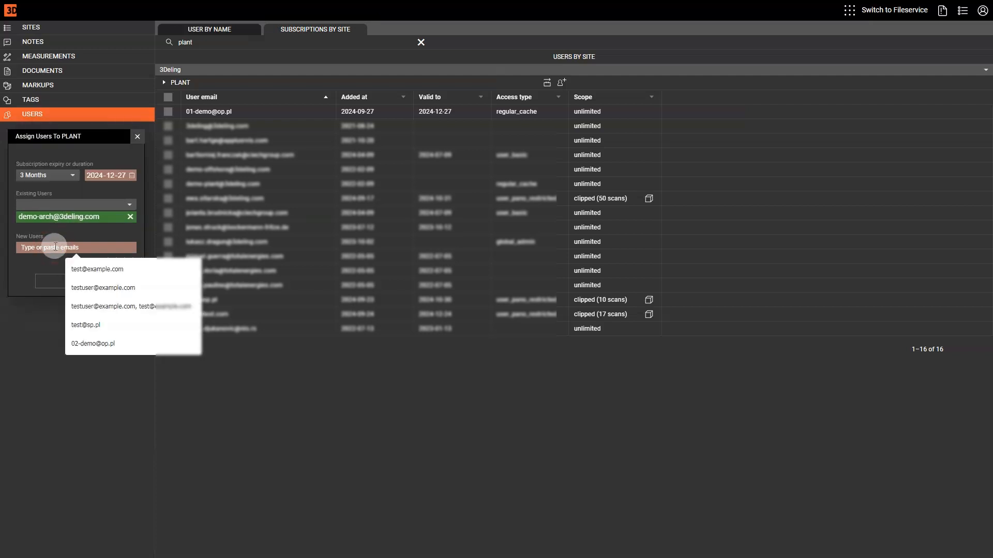
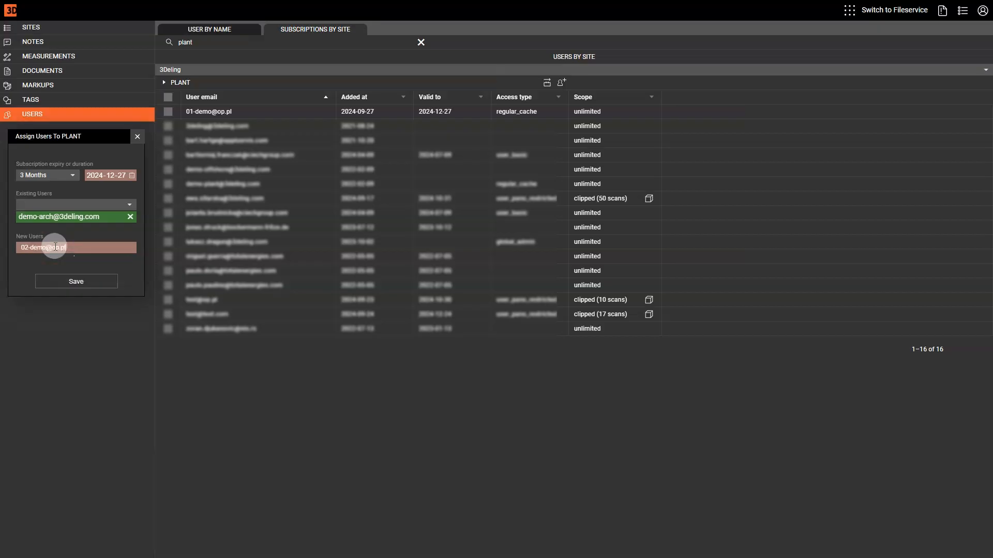
key(Return)
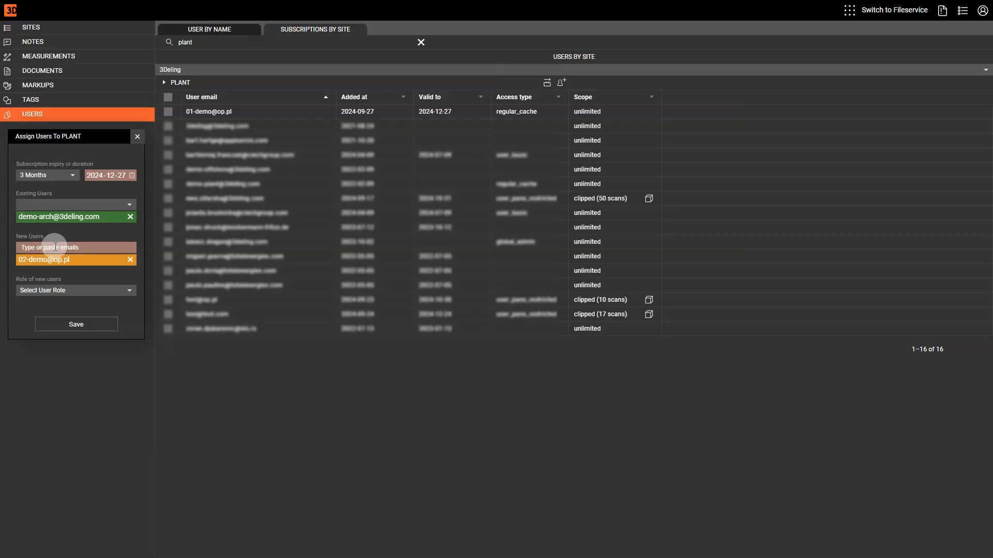
click(104, 292)
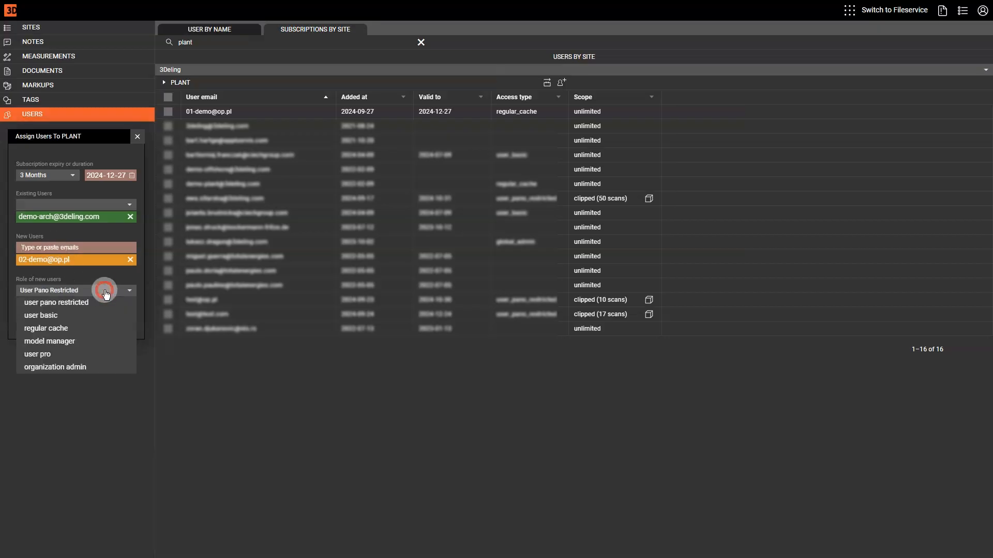
click(58, 346)
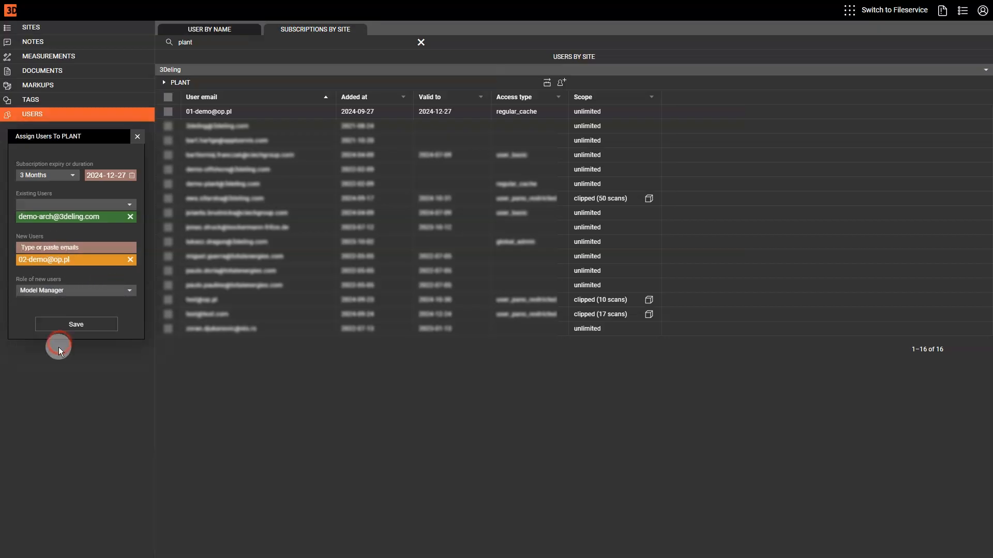
click(76, 324)
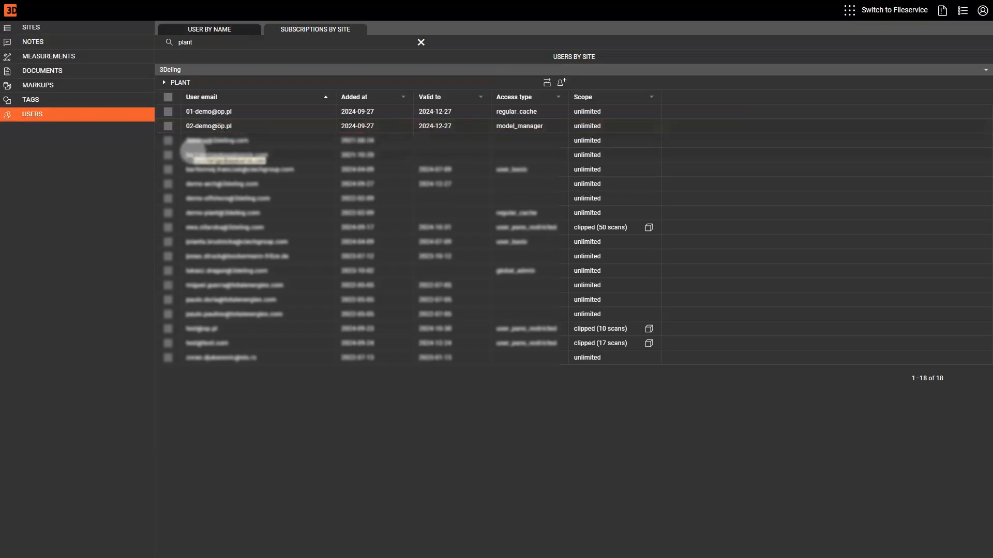
- Start a new user from USER BY NAME and enter the third demo user's e-mail
click(234, 33)
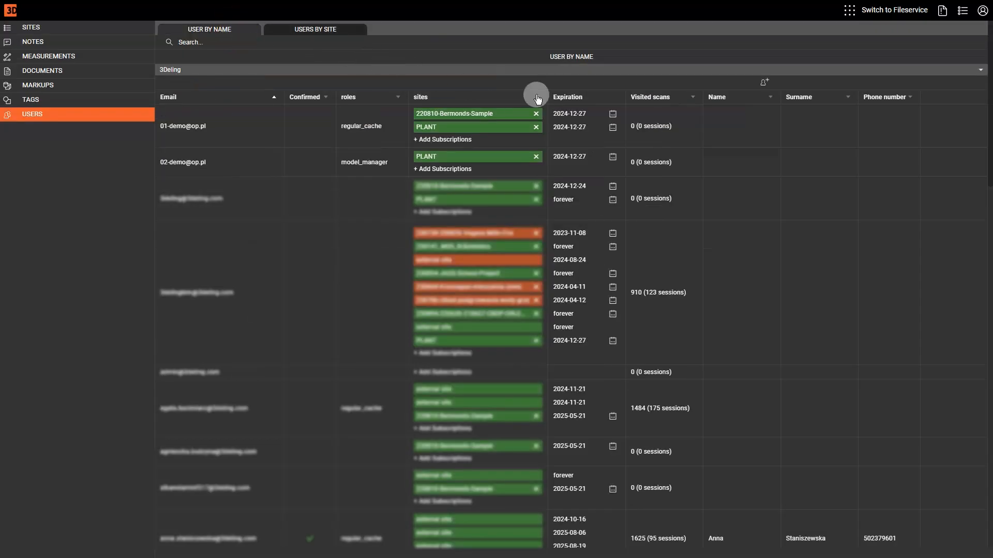
click(762, 83)
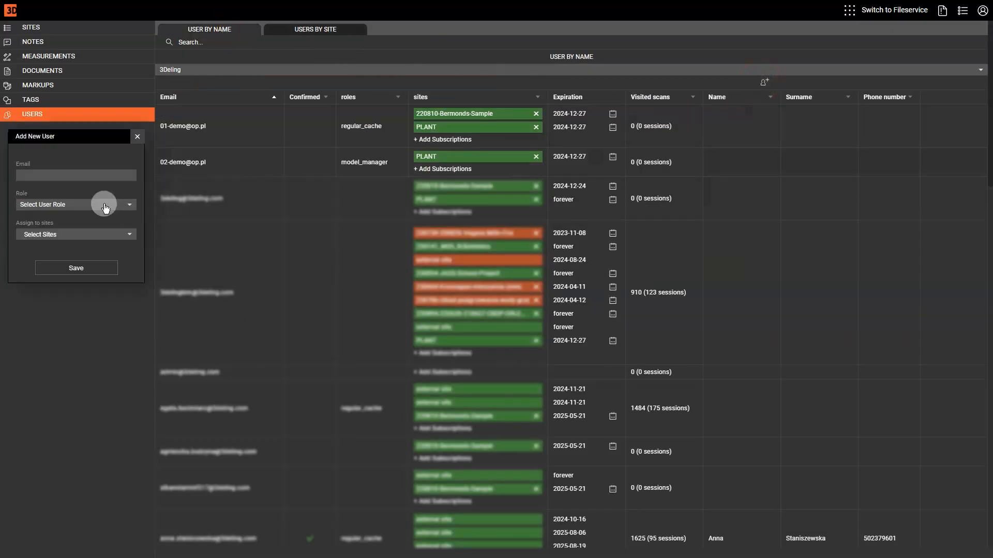
click(52, 172)
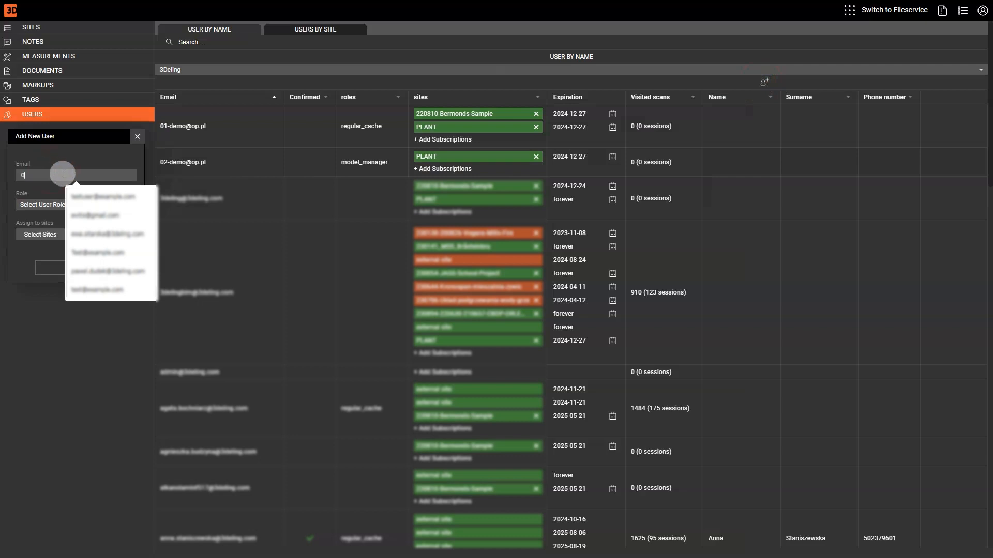
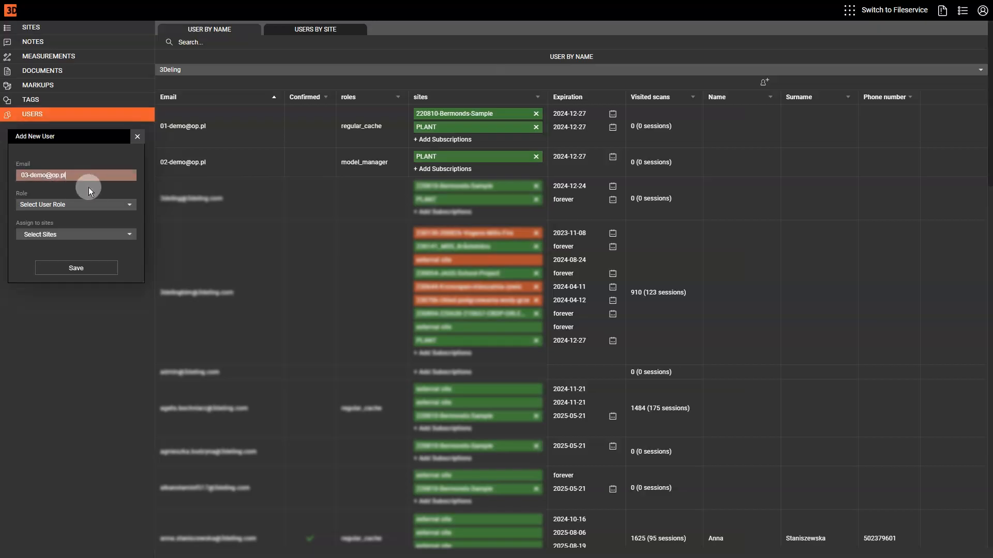
- Assign User Pano Restricted role and site PLANT for 6 months until 2025-03-27, then create the user
click(109, 204)
click(88, 217)
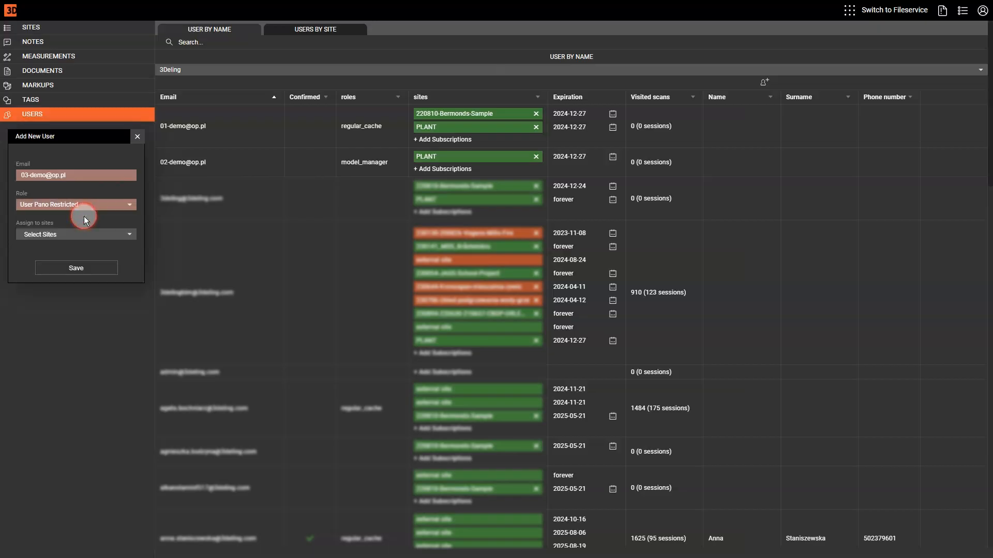
click(81, 234)
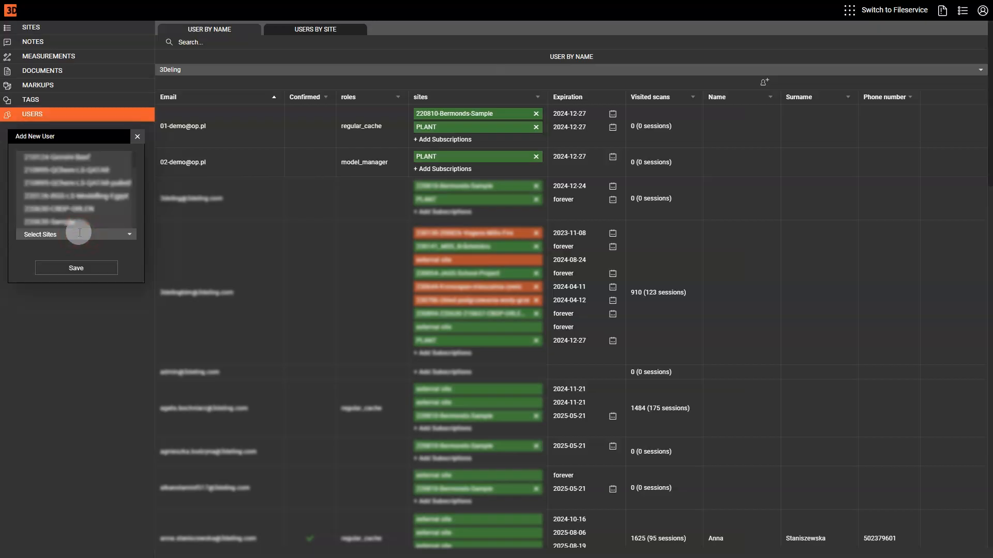
text(plant)
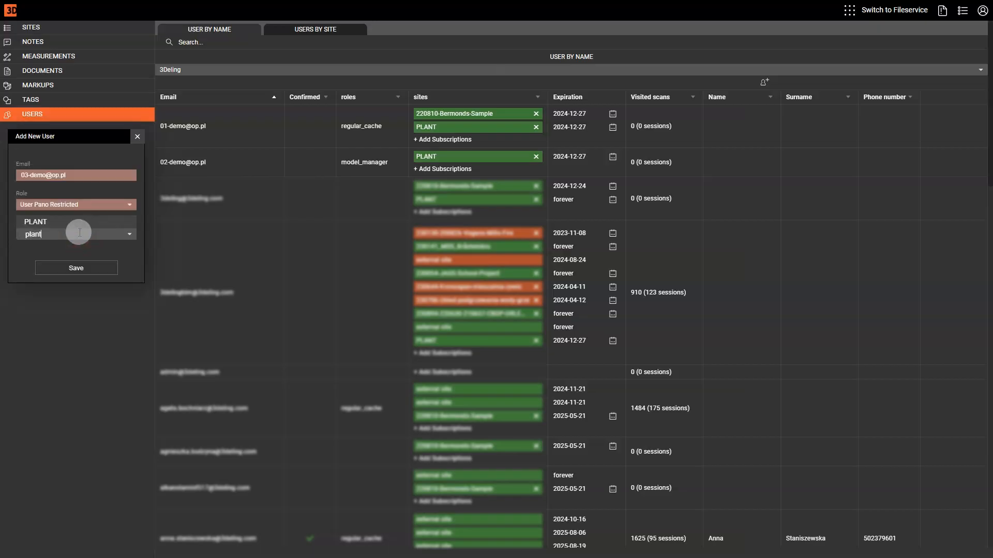
click(73, 222)
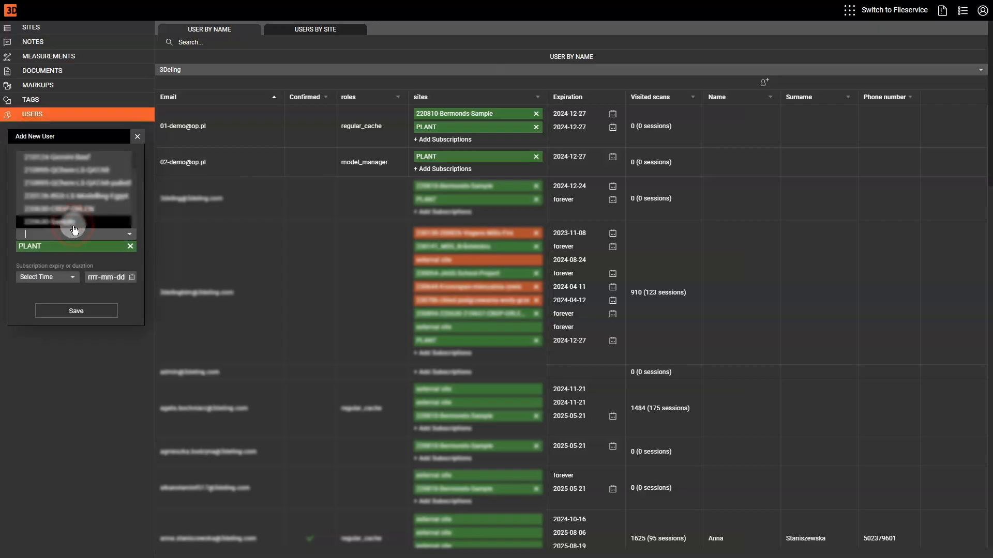
click(75, 281)
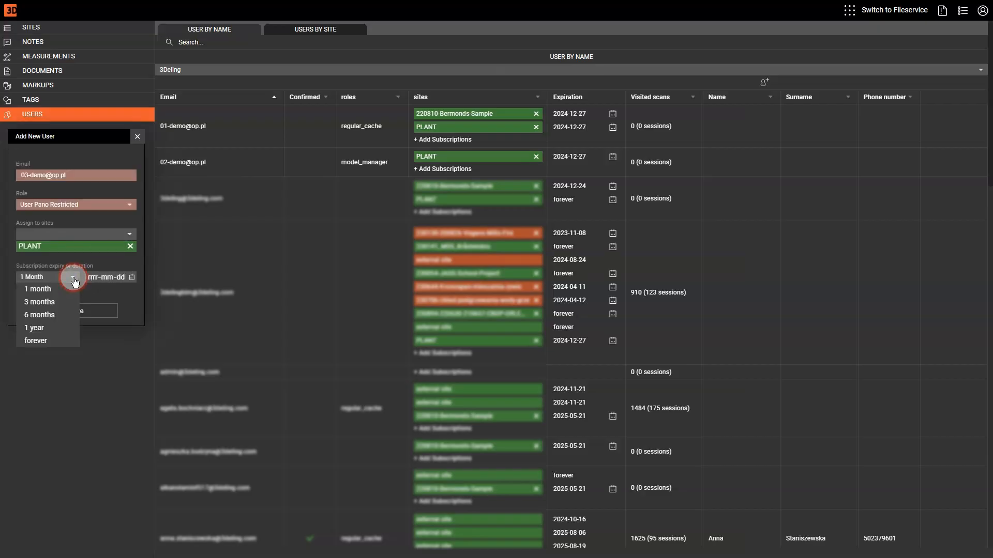
click(51, 320)
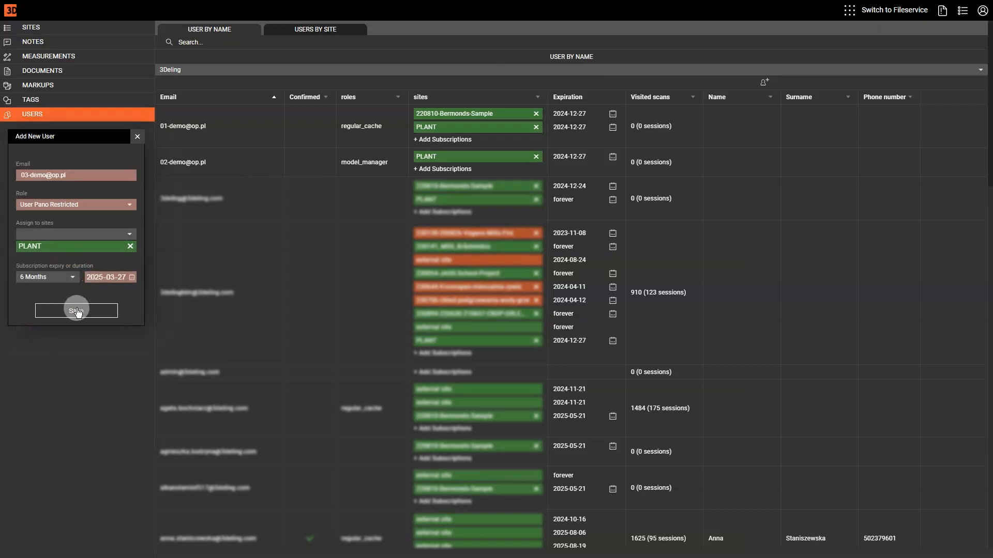
click(75, 311)
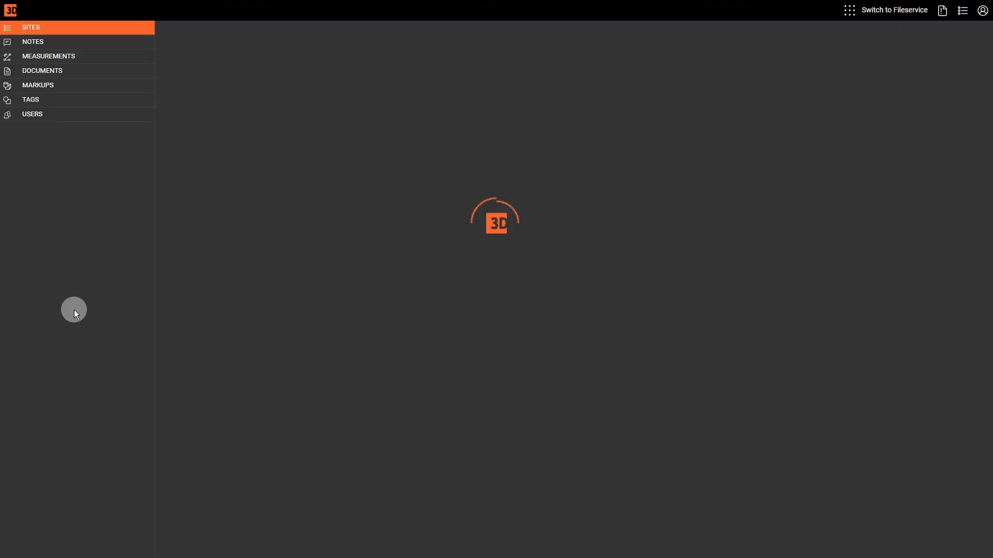
- Filter the users-by-site list to PLANT, showing its 20 subscribers
click(29, 114)
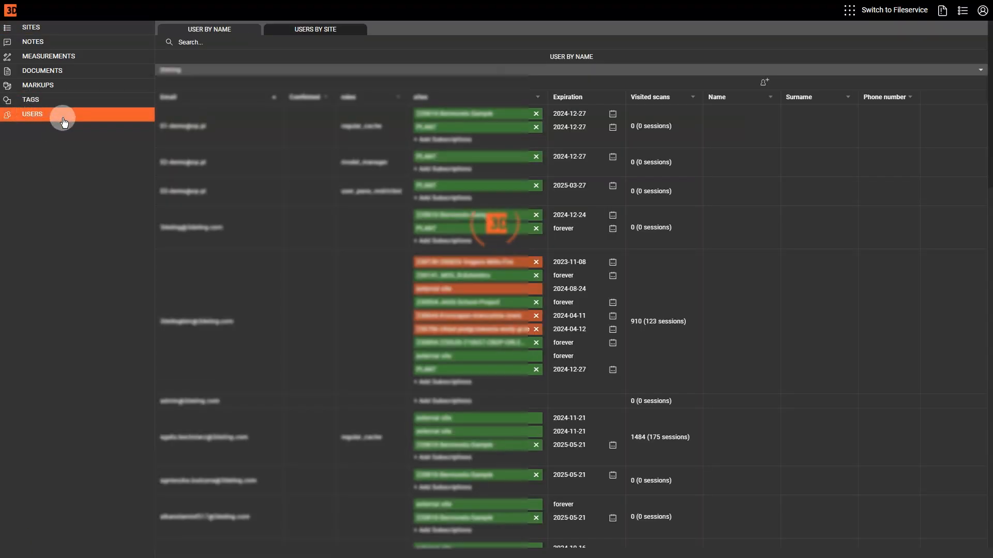
click(307, 32)
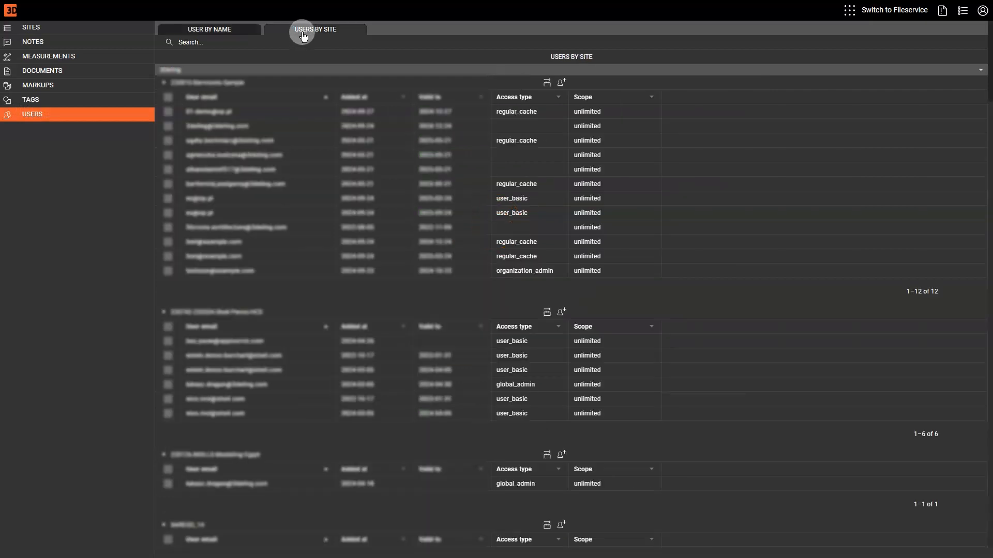
click(194, 42)
text(plant)
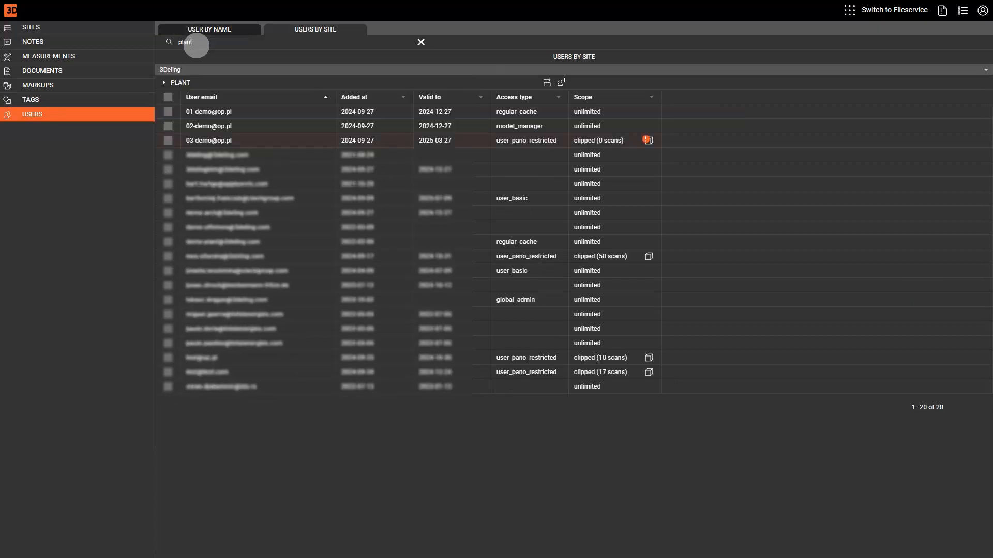
- Open the restricted demo user's clip box in the PLANT viewer, covering scans 100, 101, 103 and 116
click(648, 140)
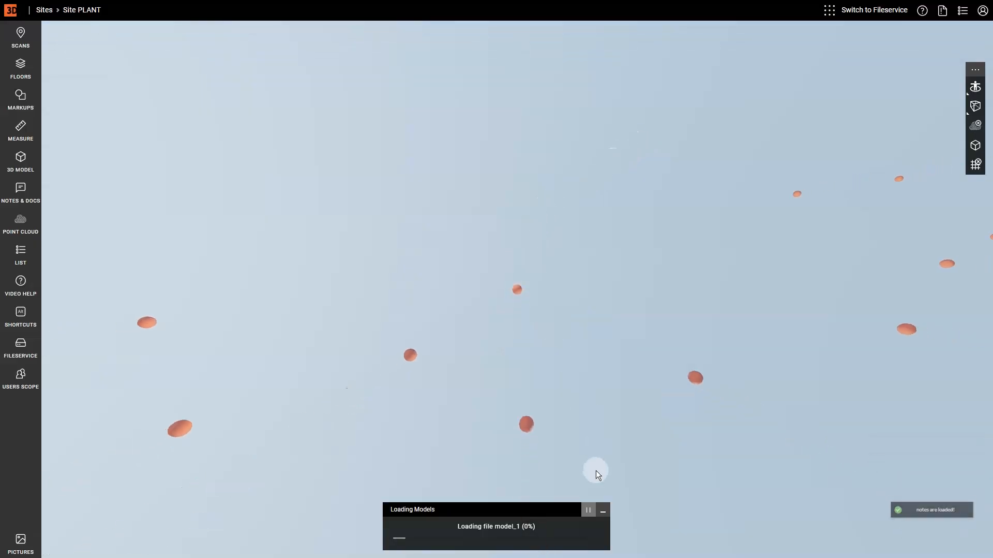
click(603, 510)
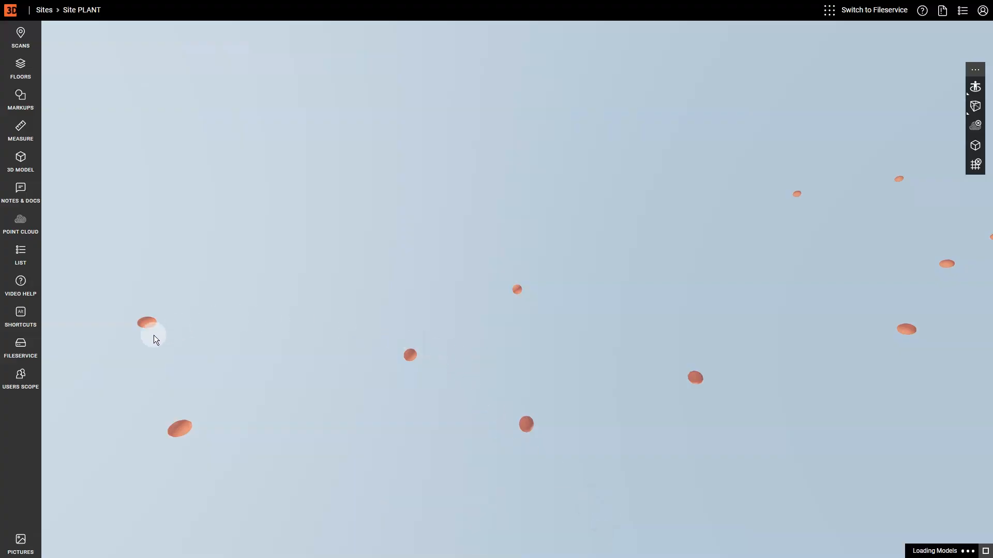
click(27, 381)
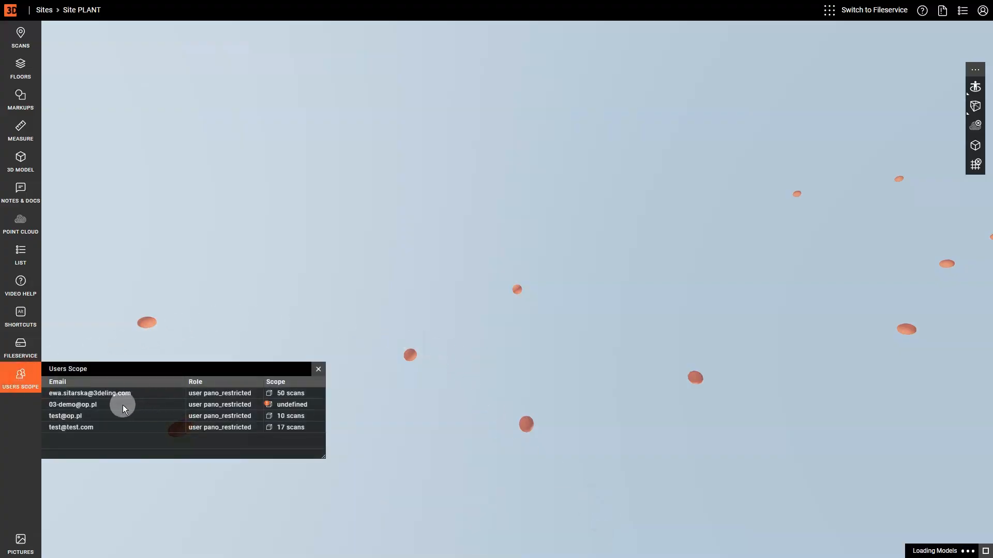
click(270, 405)
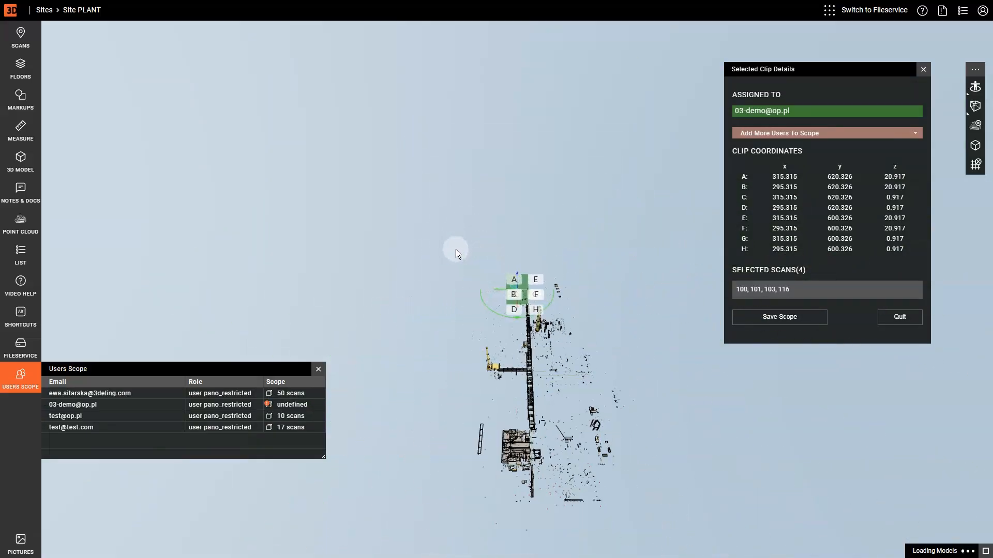
- Stretch the demo user's clip box along the pipe rack, adjust its height, and save the 21-scan scope
drag(534, 418, 452, 370)
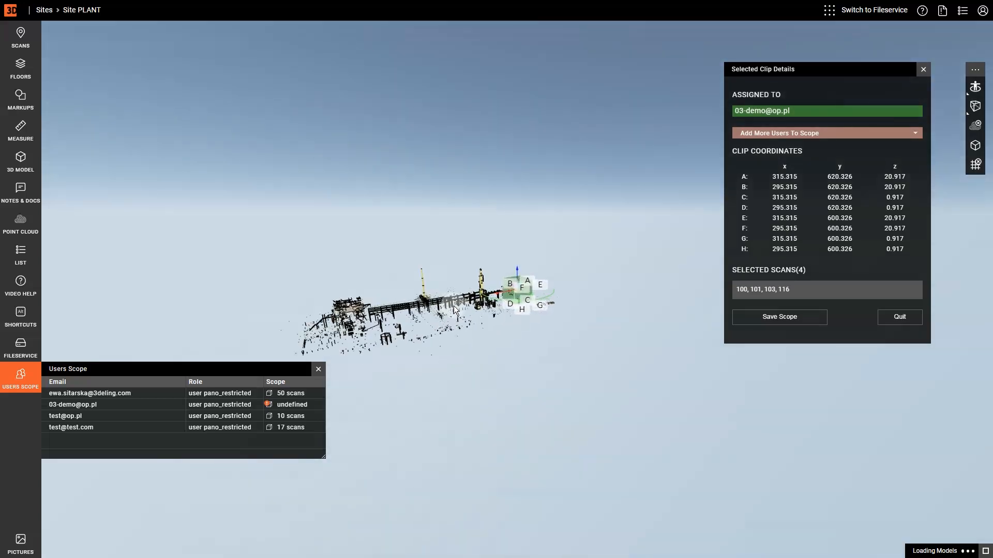
scroll(454, 310, up, 5)
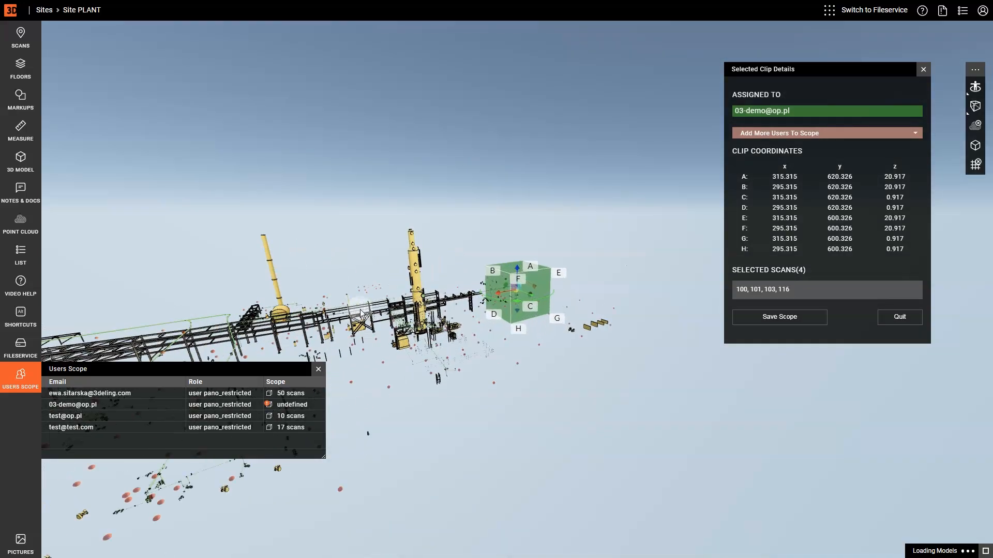
drag(360, 314, 467, 294)
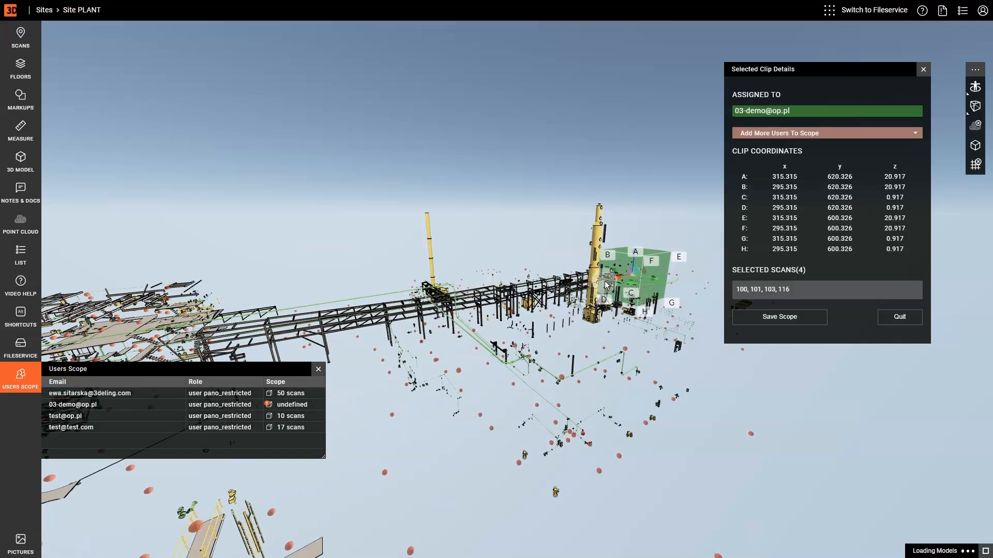
drag(620, 277, 343, 361)
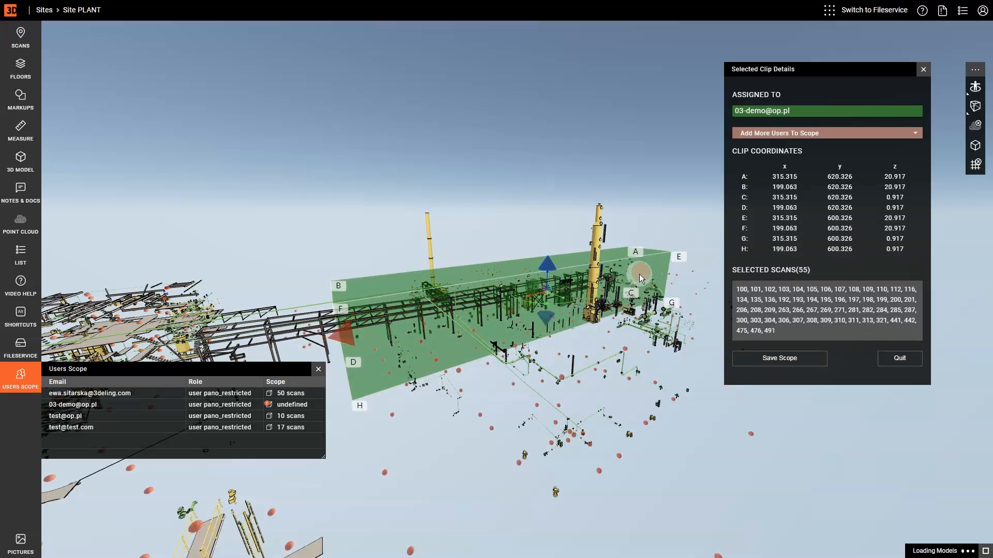
drag(640, 274, 495, 325)
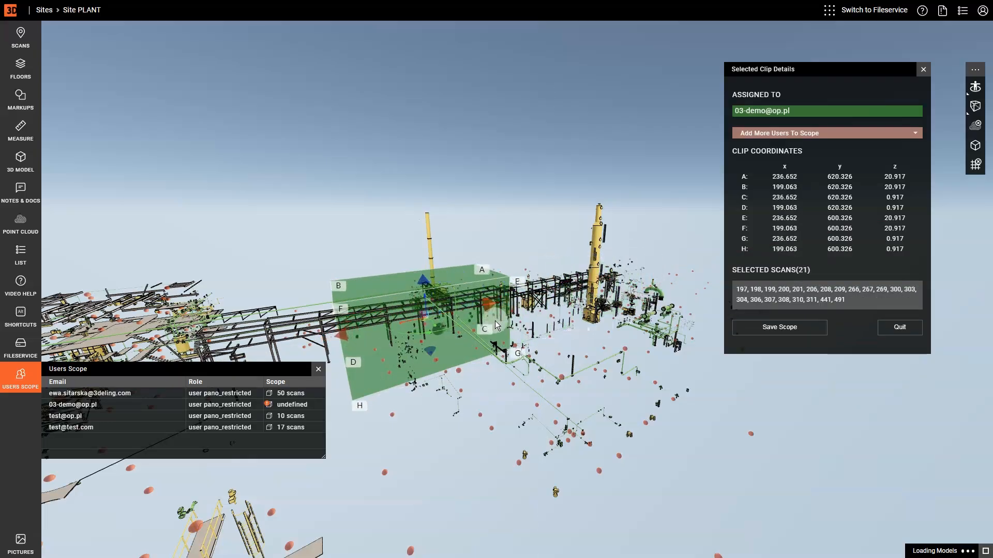
drag(423, 280, 407, 259)
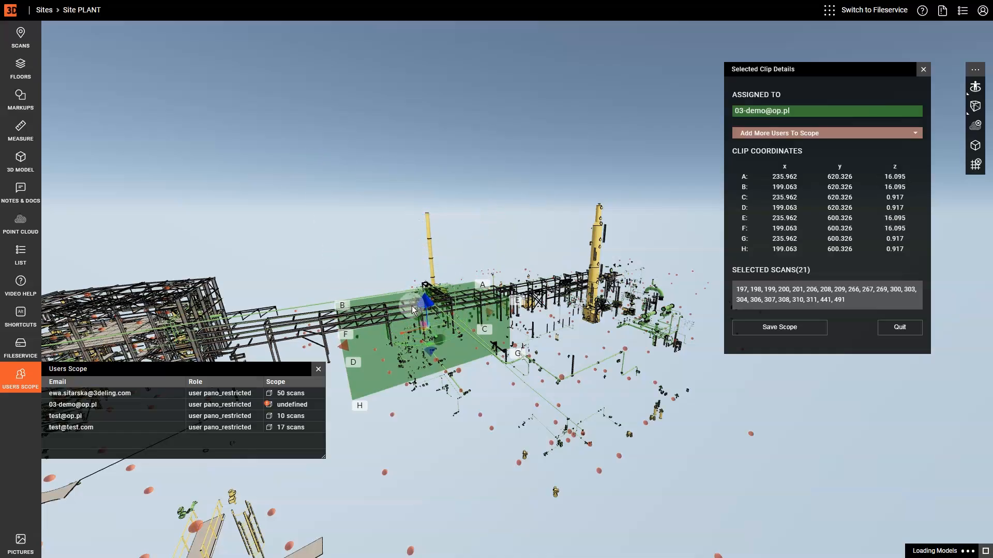
drag(409, 290, 405, 264)
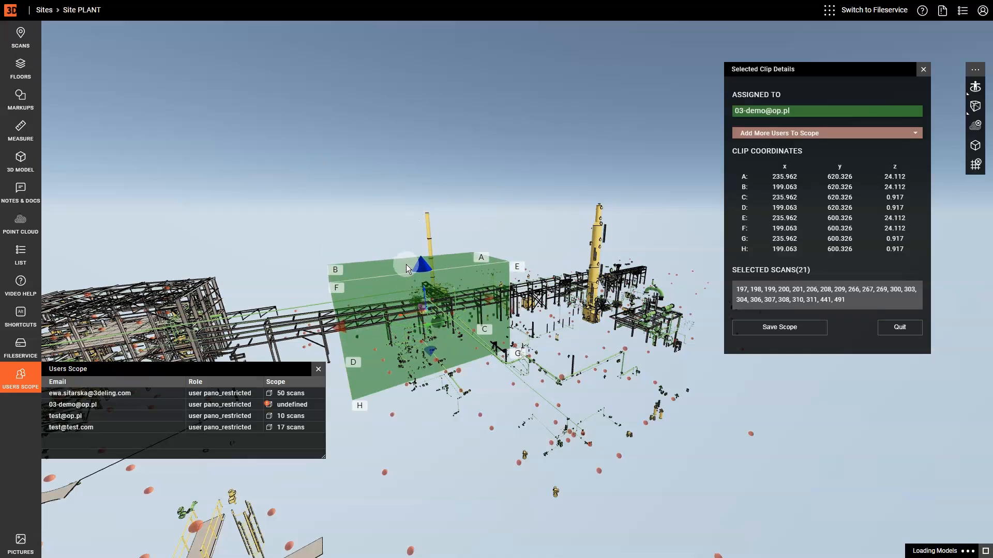
click(785, 329)
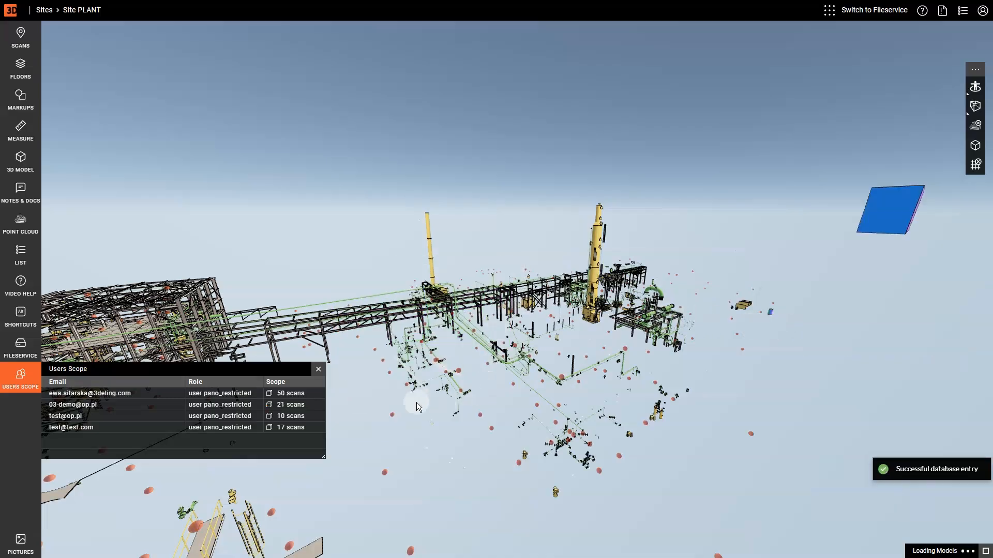
- Move the demo user's 21-scan clip box to y 590.156–610.156 and save the scope
click(271, 406)
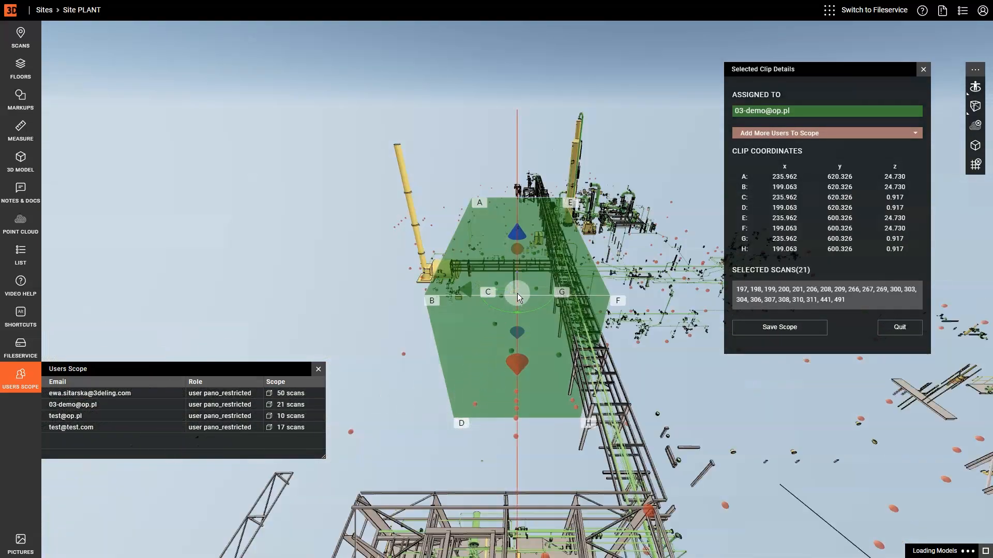
drag(501, 289, 557, 303)
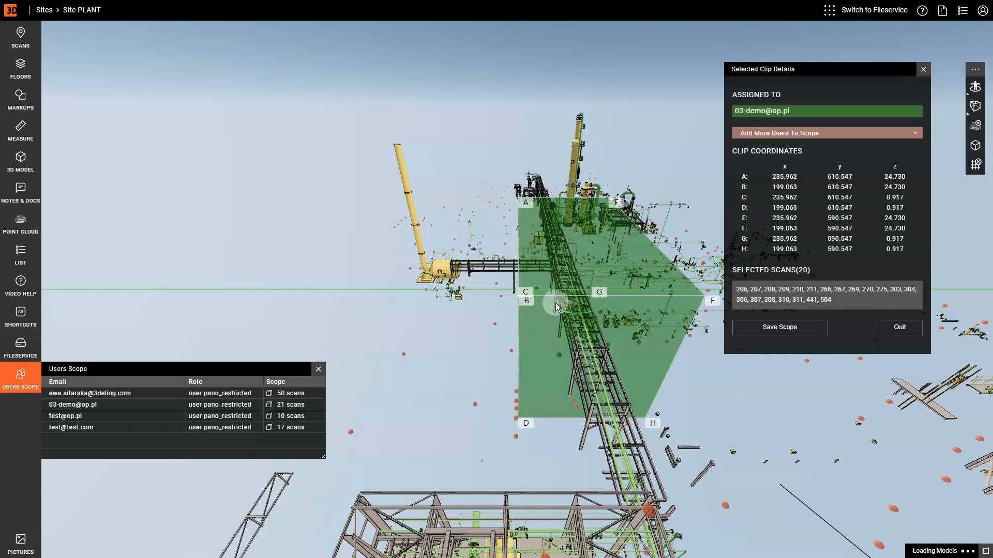
click(776, 331)
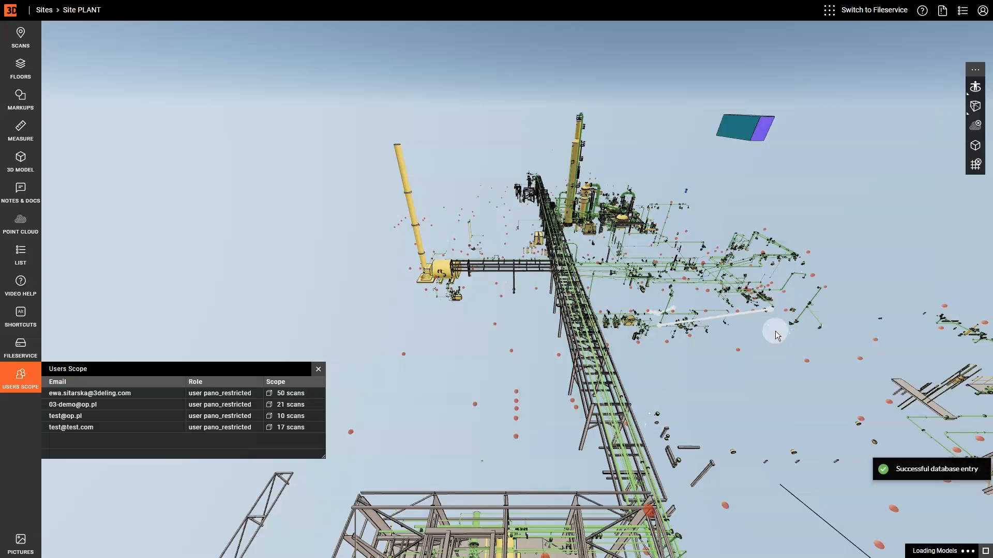
- Open Site PLANT's Floor LEVEL 0 map from the projects list
drag(724, 407, 644, 415)
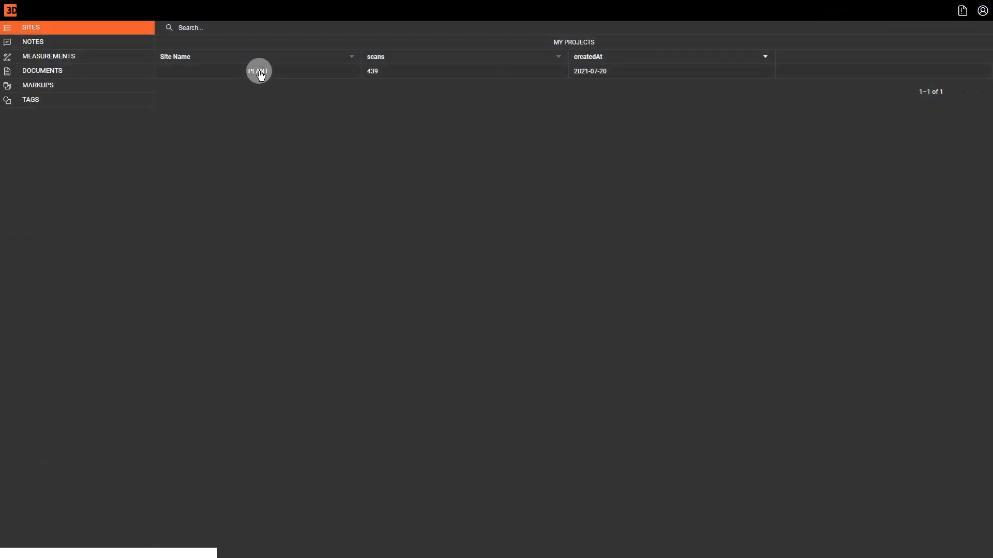
click(260, 71)
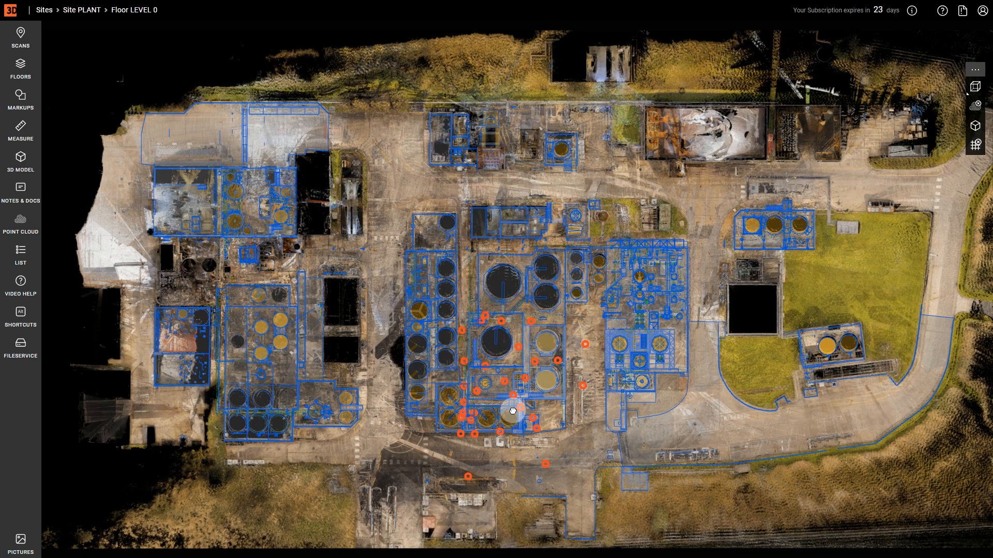
- View scan 291's panorama, then jump via the minimap to scan 439 among the silos
scroll(513, 410, up, 5)
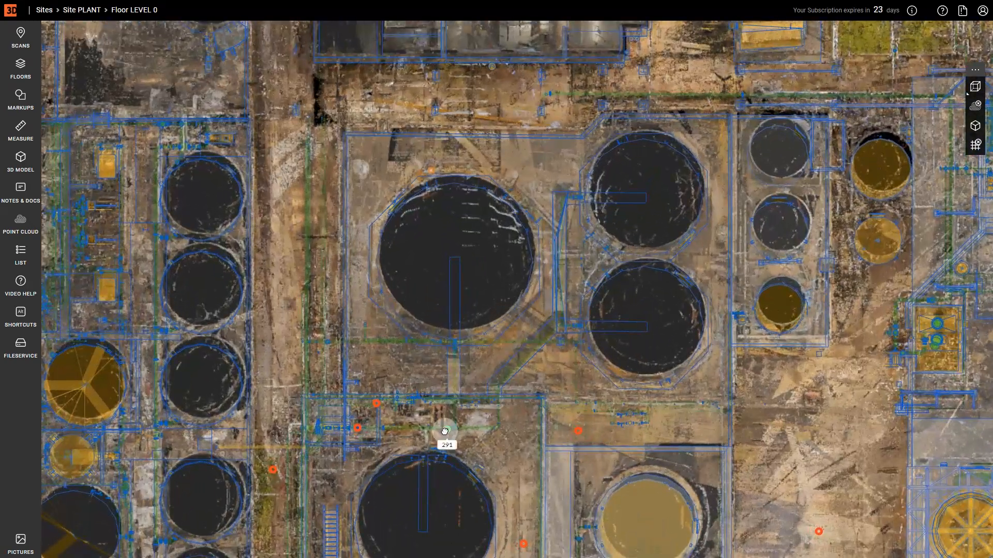
click(445, 432)
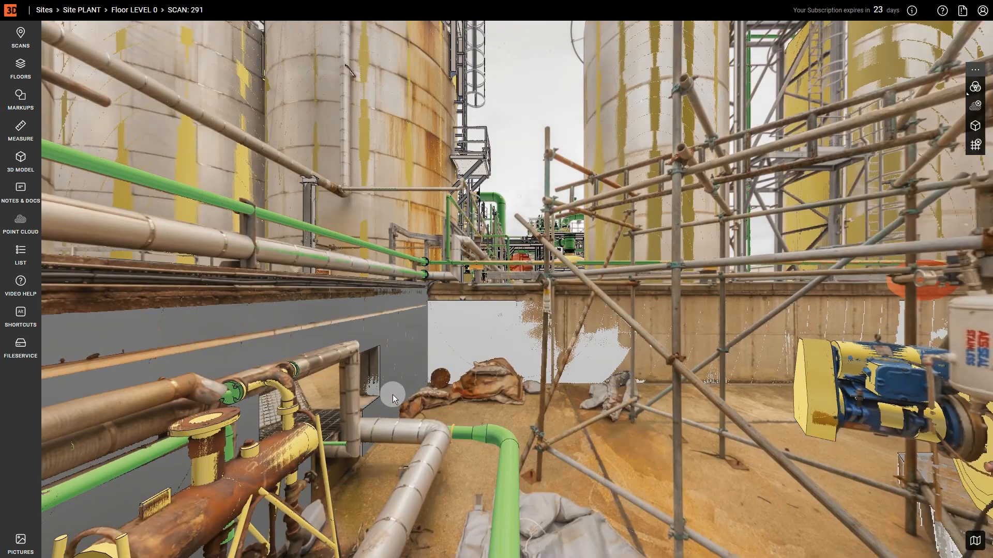
drag(392, 395, 556, 383)
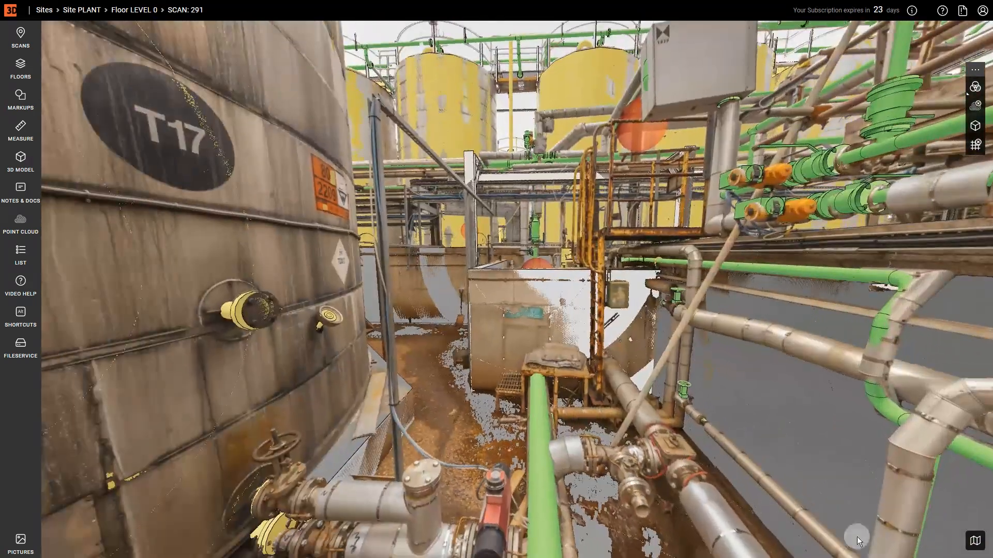
click(978, 541)
scroll(845, 523, down, 3)
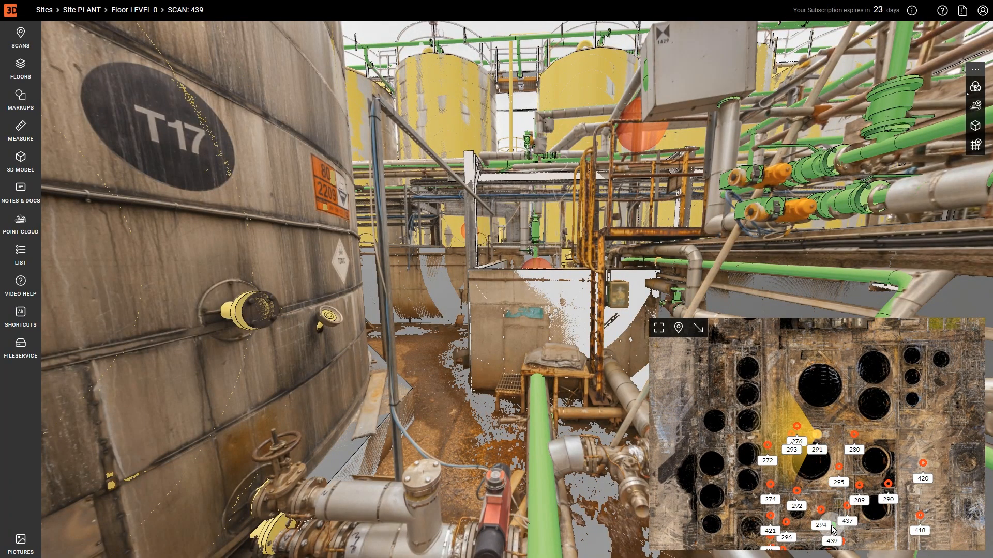
click(827, 525)
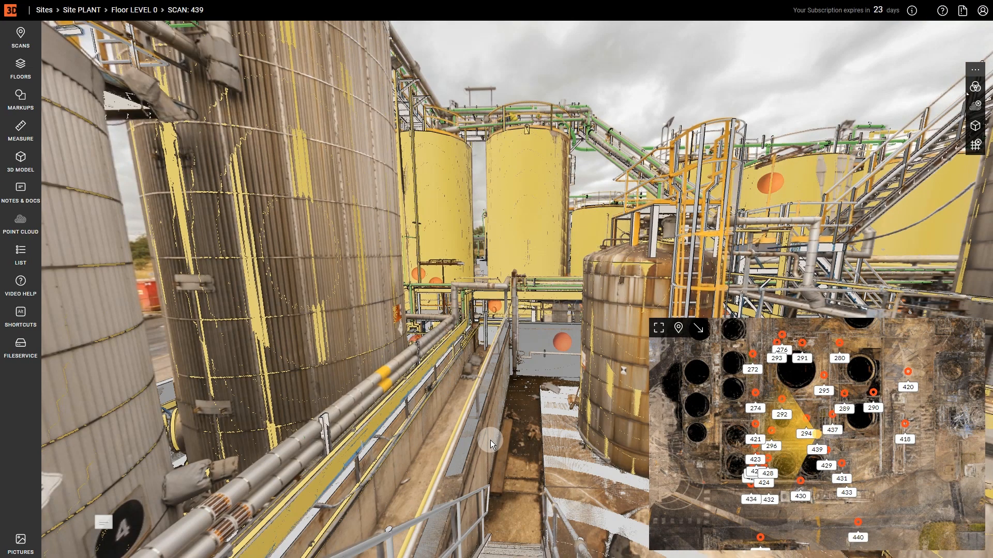
drag(490, 440, 740, 434)
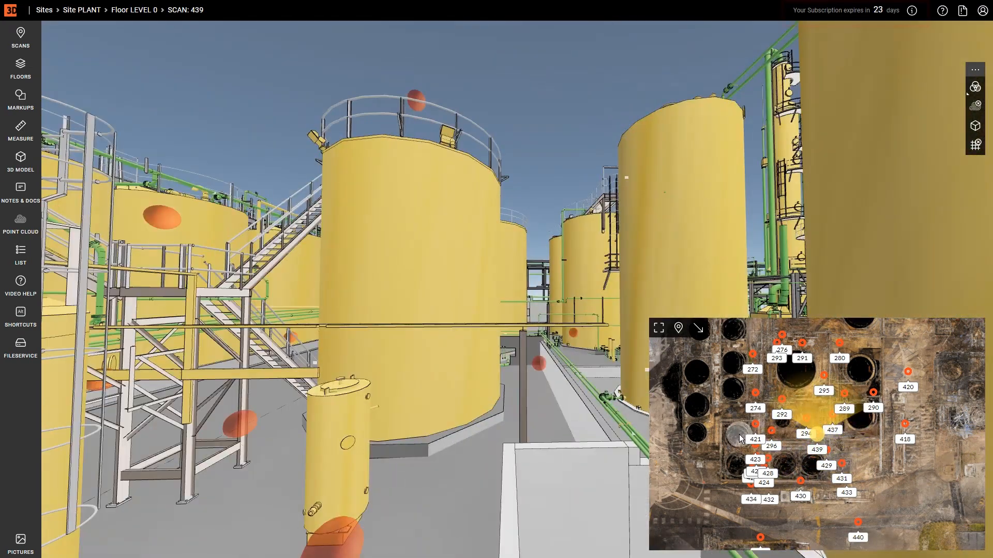
- Jump via scans 292 to 420, look around, and switch from the 3D model to the photo
click(781, 402)
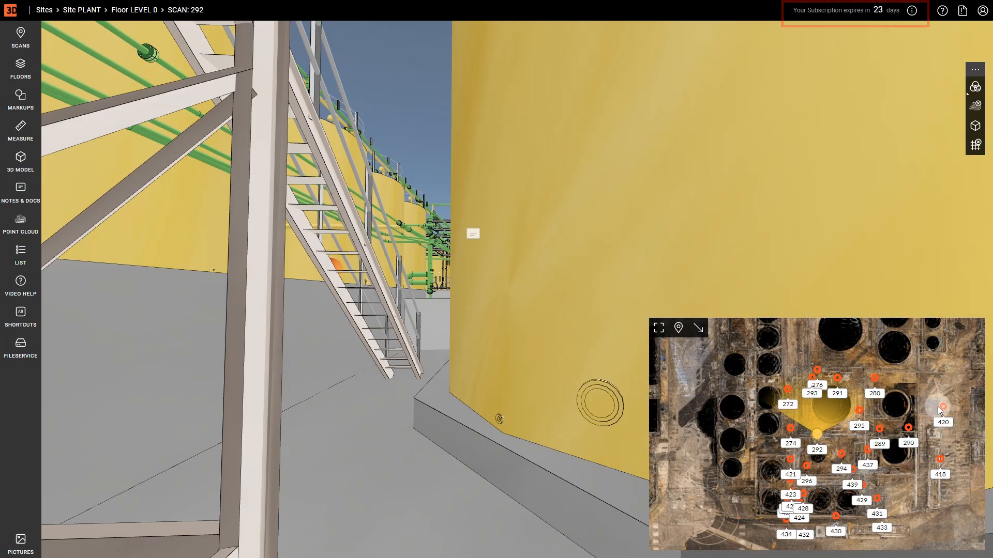
click(942, 407)
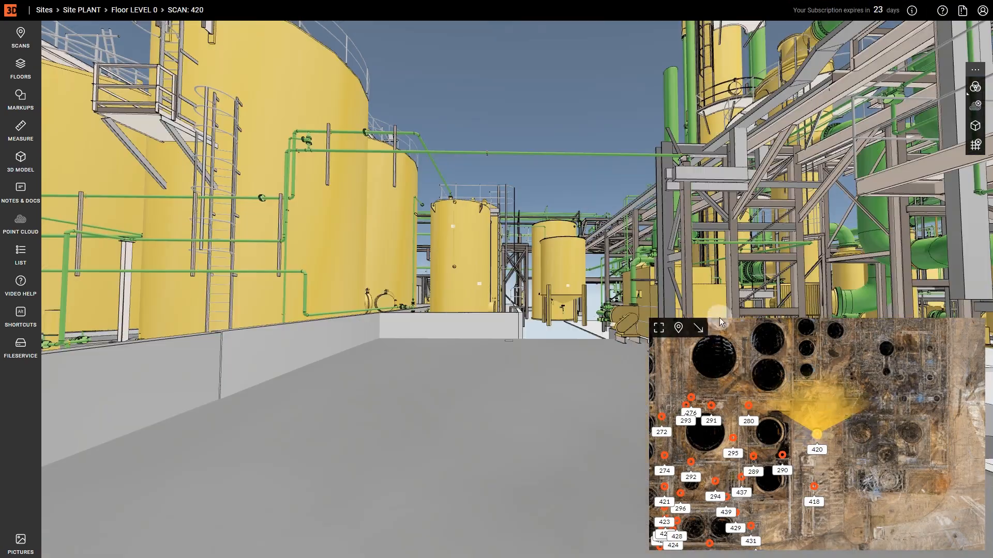
drag(718, 269, 383, 241)
drag(660, 235, 727, 257)
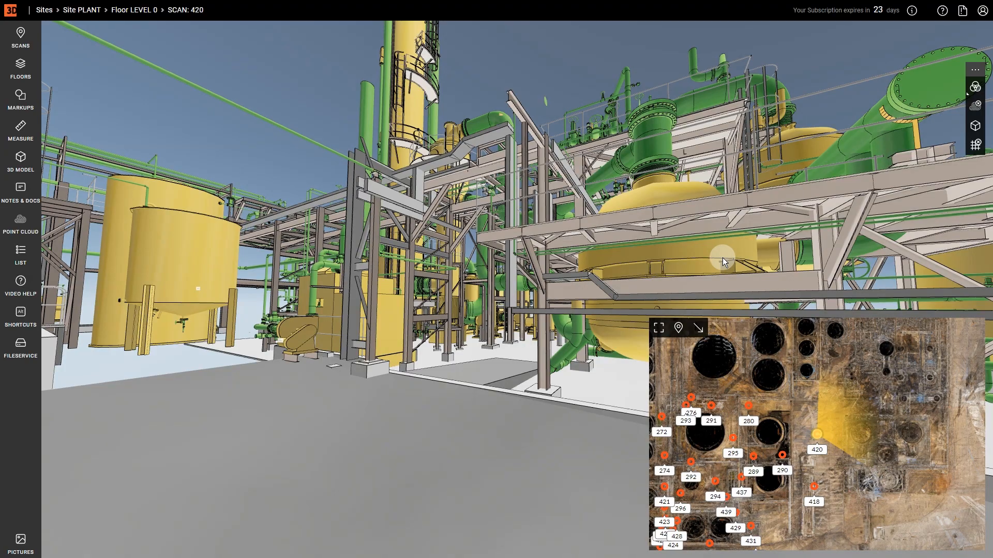
key(space)
key(space)
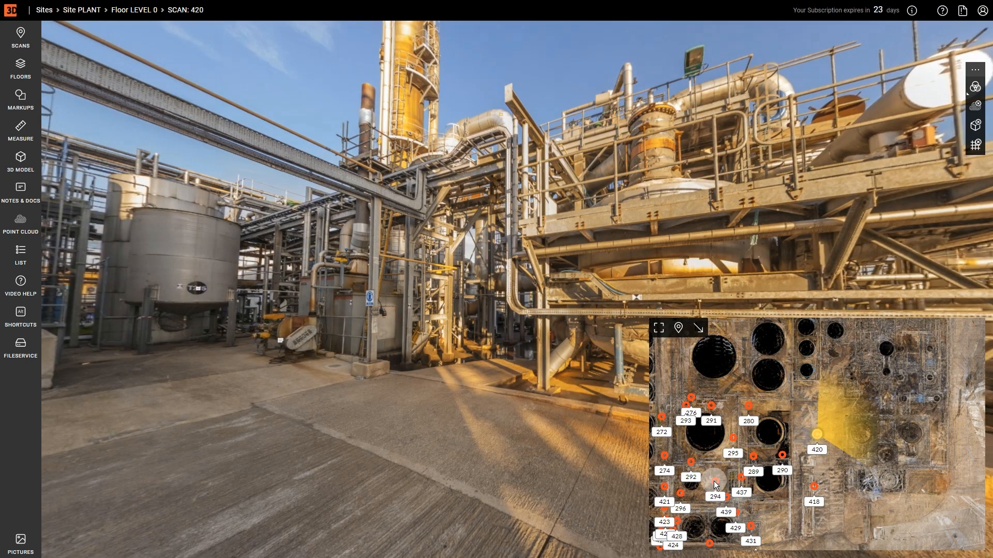
- Move to scan 434 and turn the panorama toward the yard, then back toward the towers
click(716, 484)
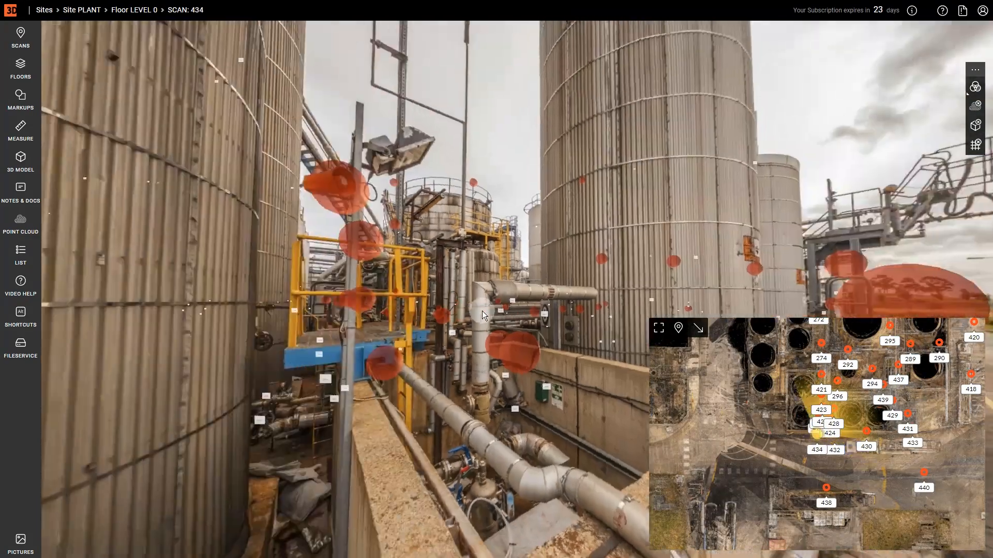
drag(482, 315, 526, 315)
drag(403, 286, 693, 279)
drag(375, 300, 688, 310)
drag(339, 312, 731, 321)
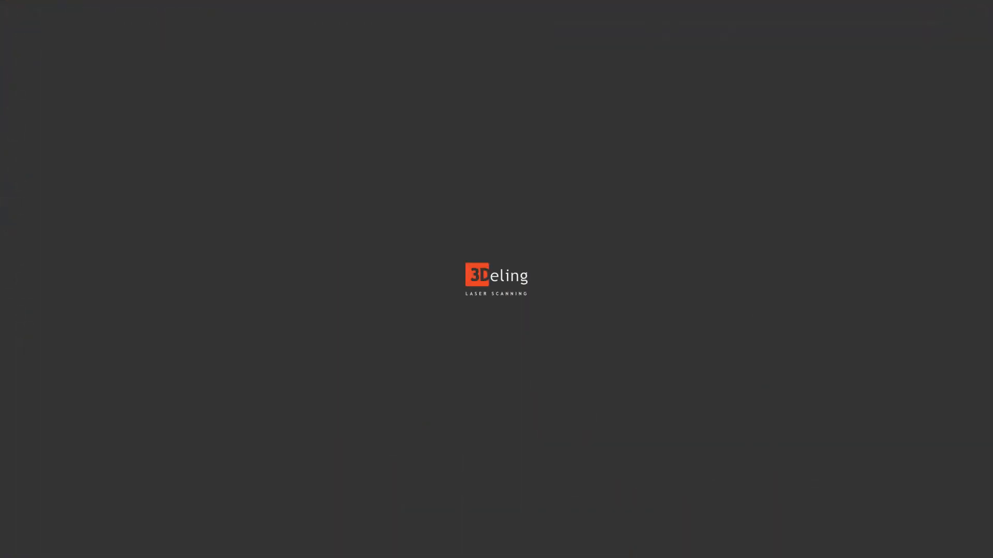